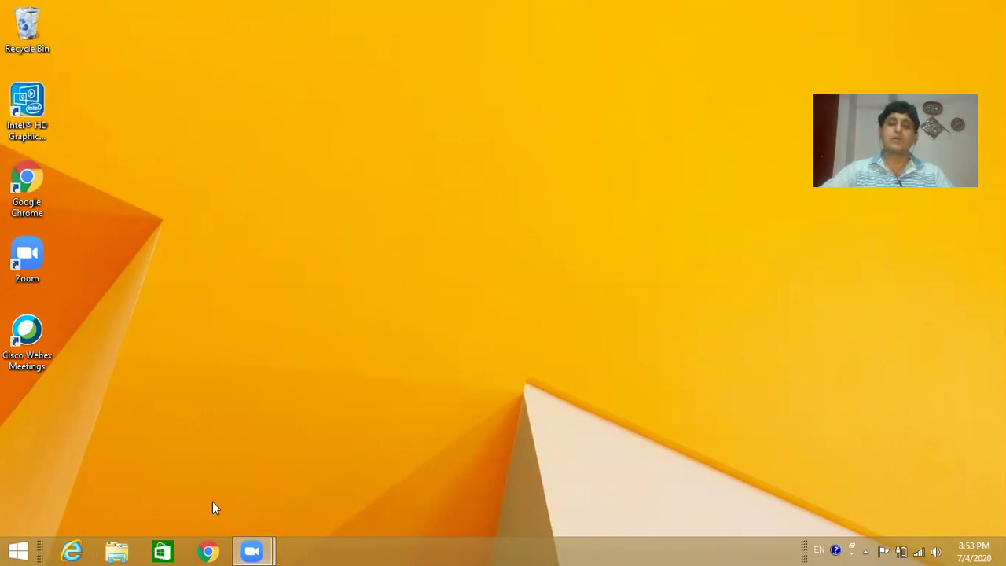
- Open Google Chrome and search the web for "python download"
left_click(209, 549)
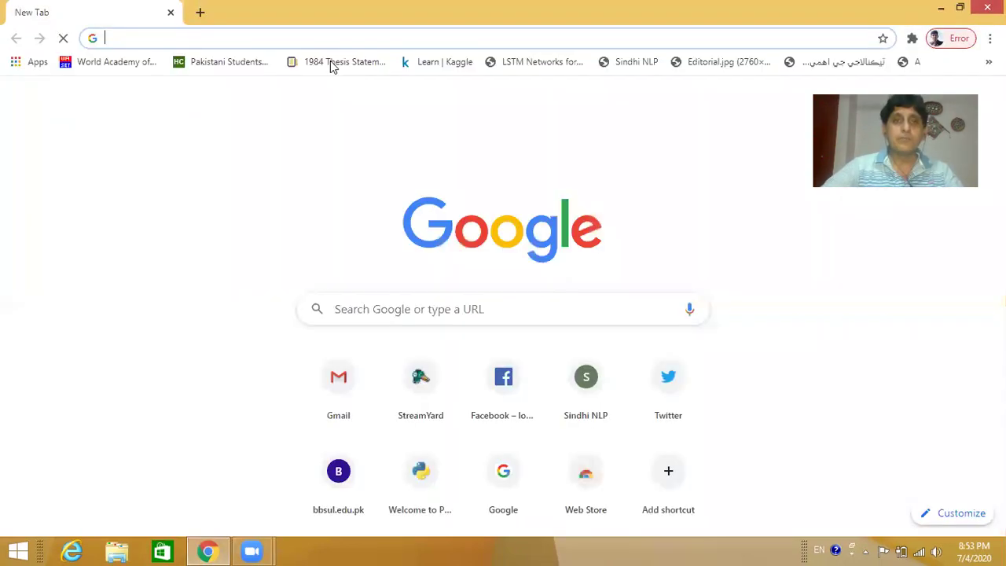
key("ctrl+w")
type("pyt")
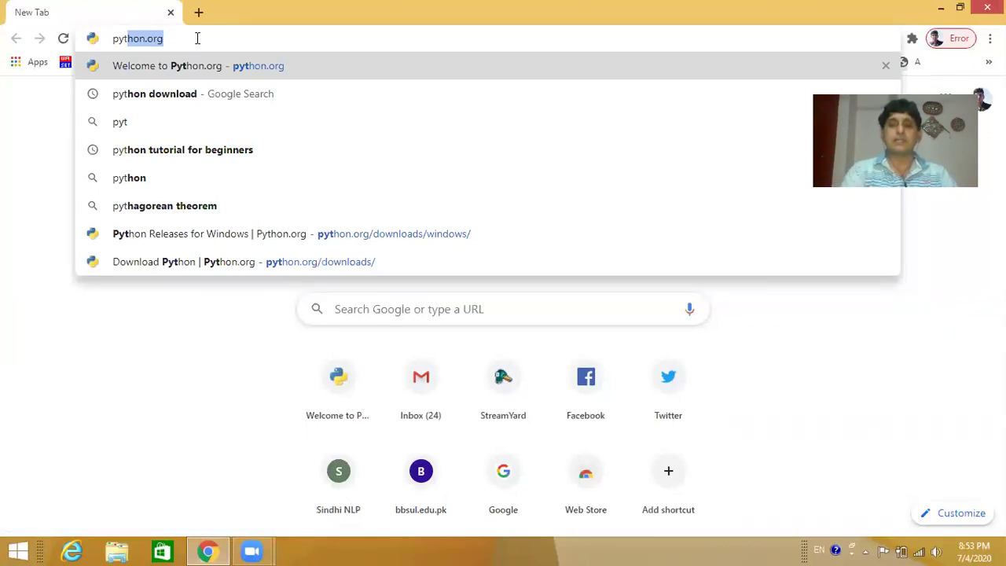
key("BackSpace")
key("BackSpace")
key("BackSpace")
key("BackSpace")
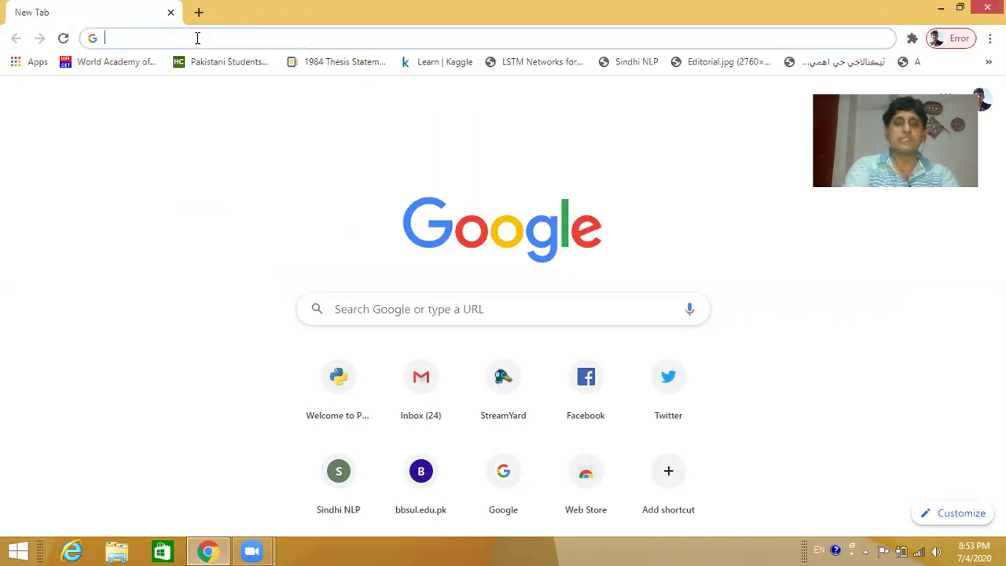
type("python")
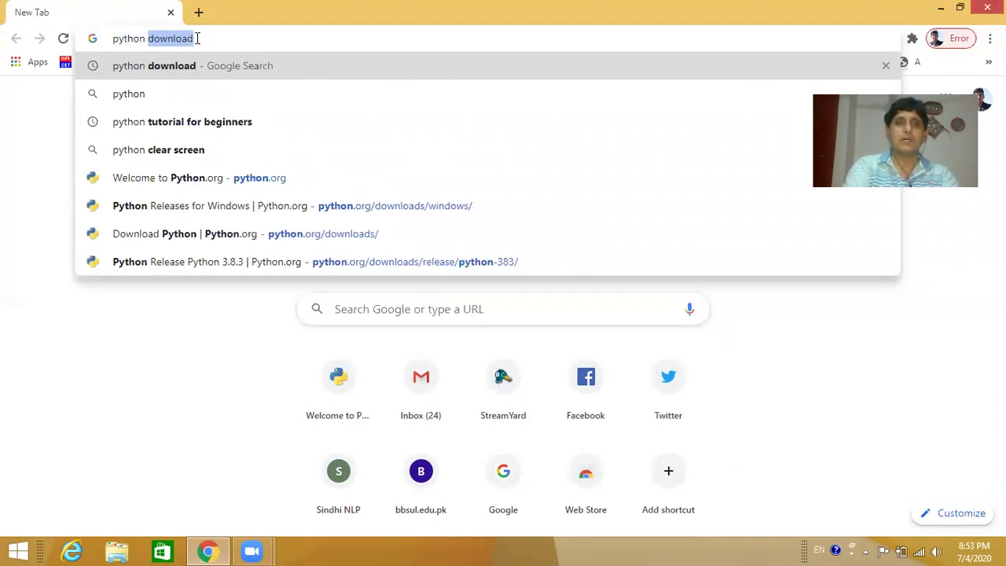
key("Right")
key("Return")
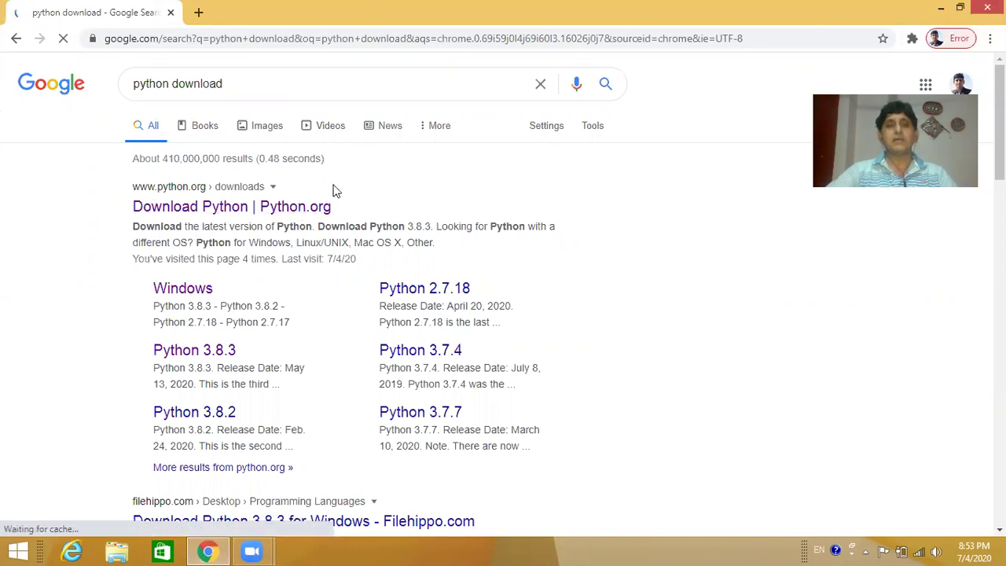
- Open the python.org downloads page from the search results and go to the Python releases for Windows
left_click(183, 192)
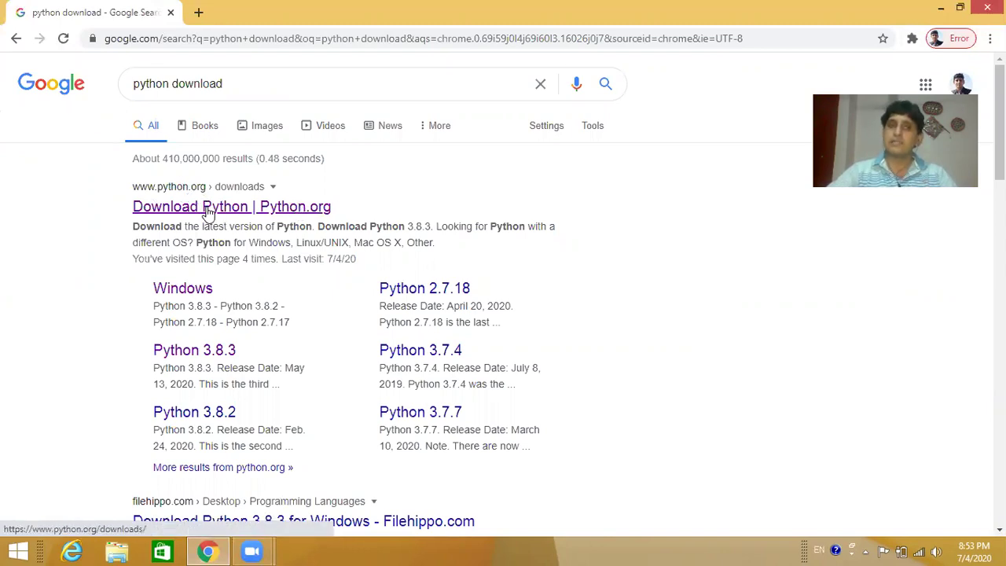
left_click(161, 191)
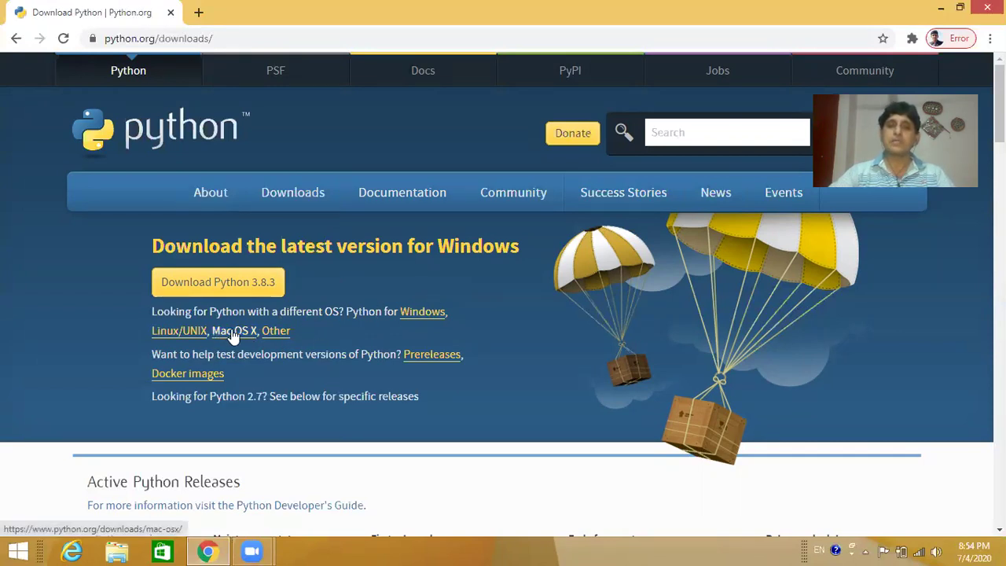
left_click(425, 315)
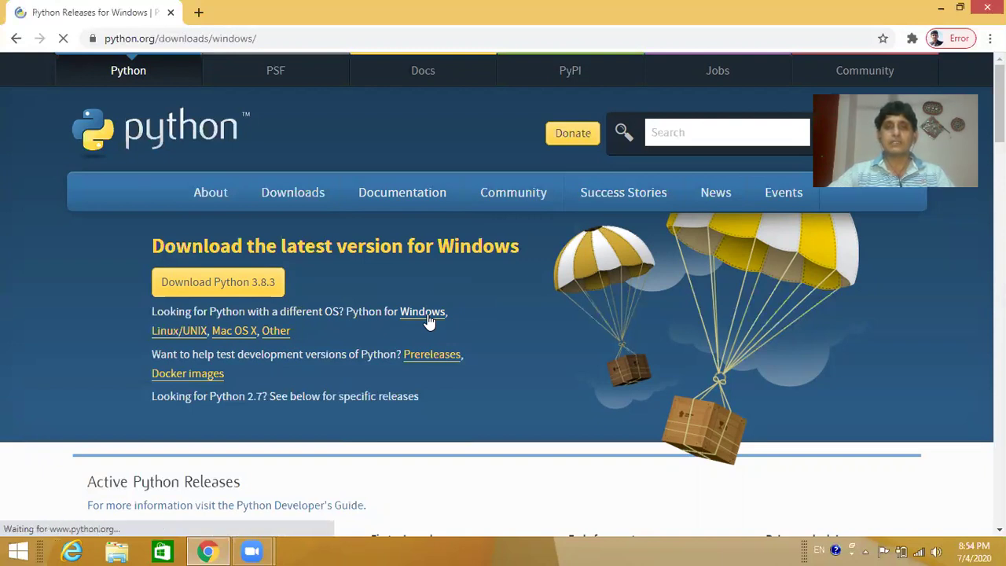
scroll(443, 336, "down", 2)
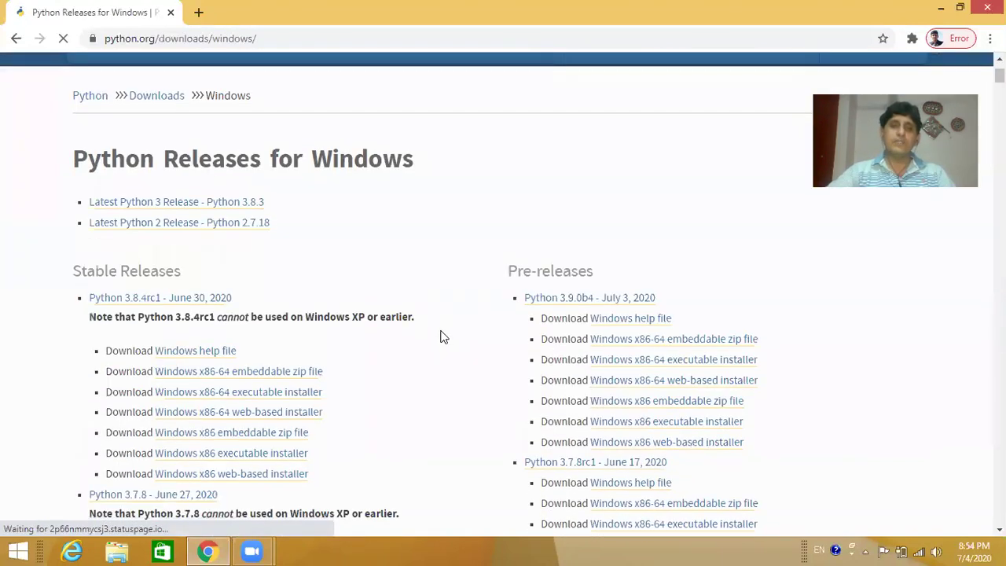
scroll(443, 337, "down", 1)
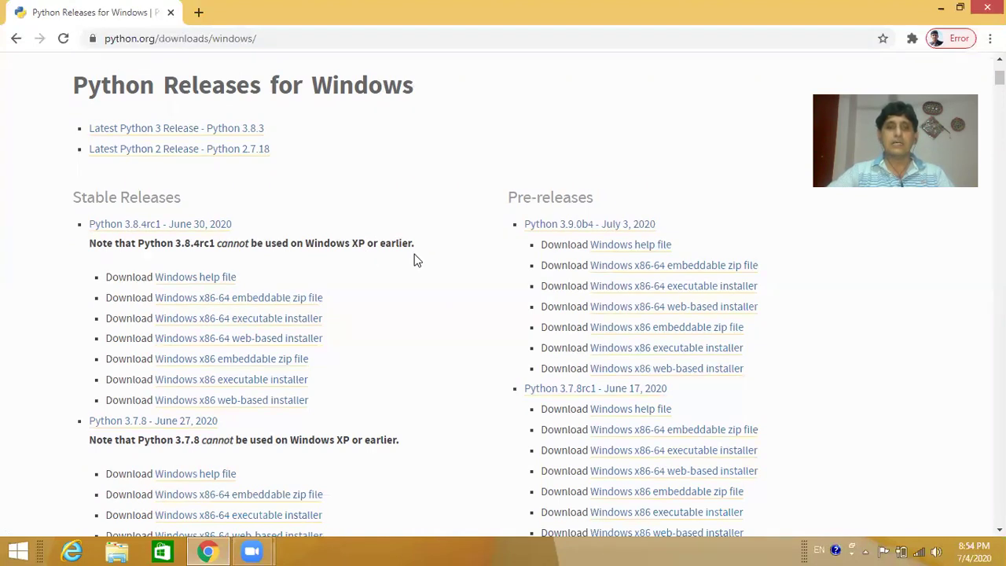
scroll(416, 260, "down", 2)
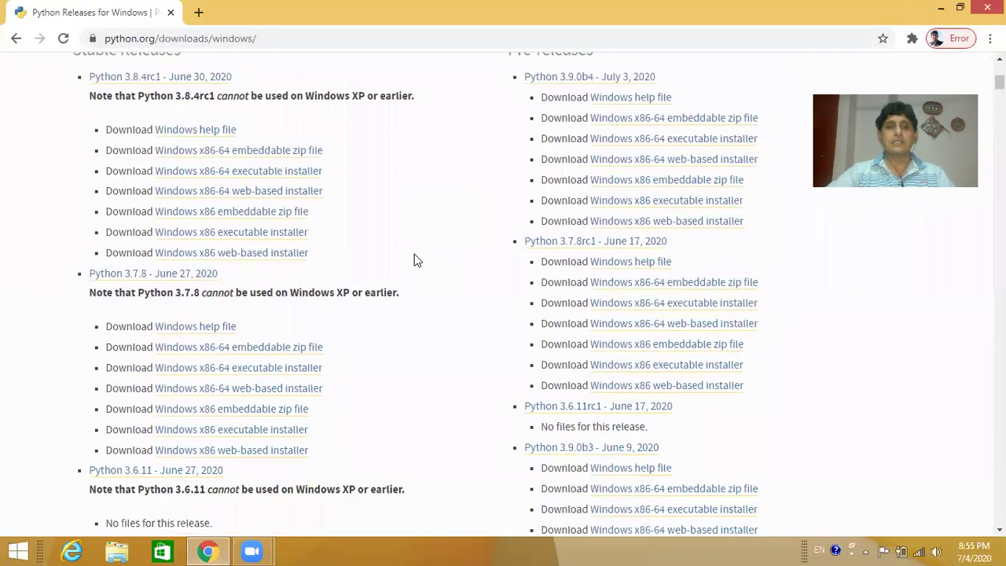
scroll(417, 261, "up", 4)
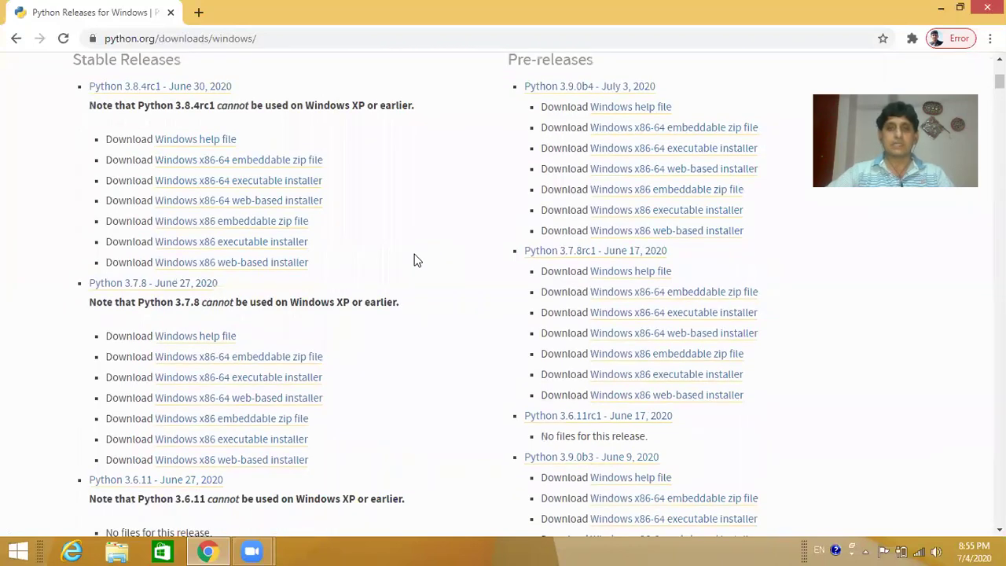
- Check the Windows system type in the computer's System information, then close it
right_click(19, 550)
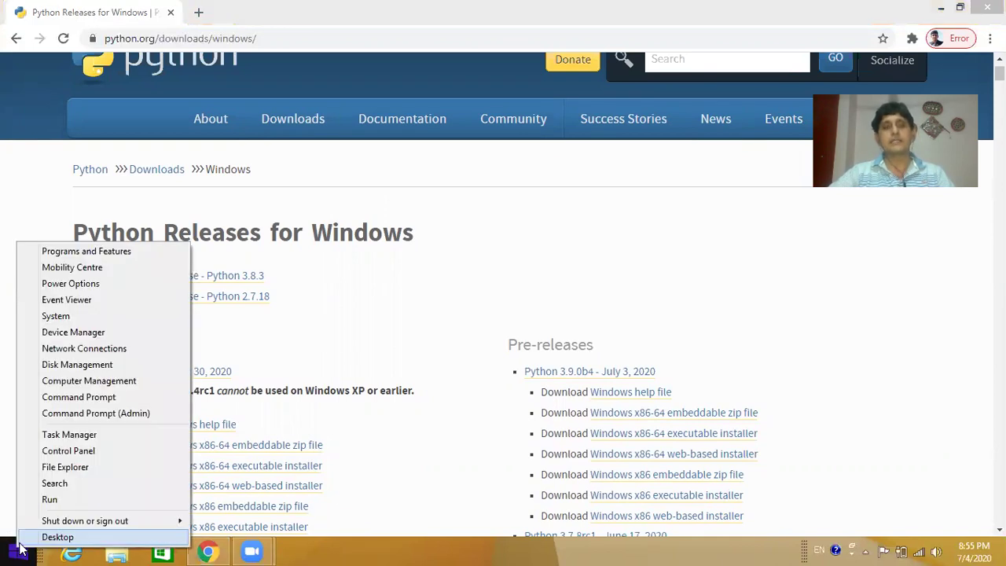
left_click(56, 316)
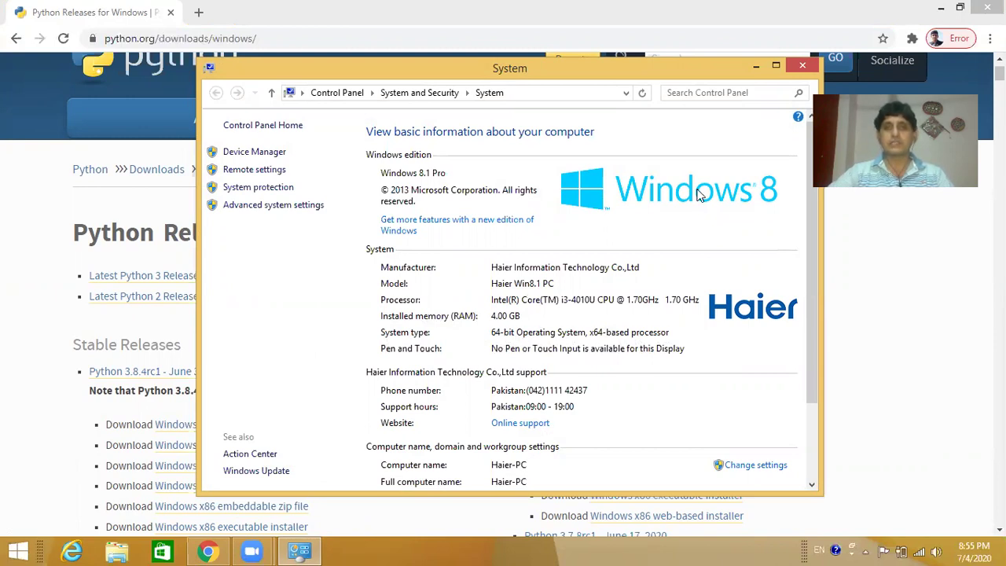
left_click(803, 67)
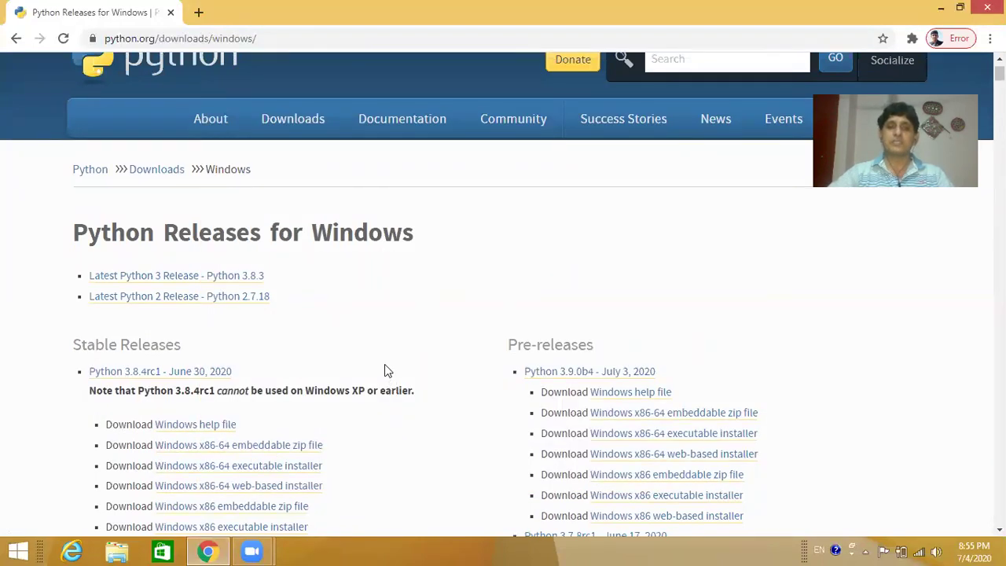
- Download the Windows x86-64 executable installer for Python 3.8.4rc1 and launch the downloaded file
scroll(384, 364, "down", 2)
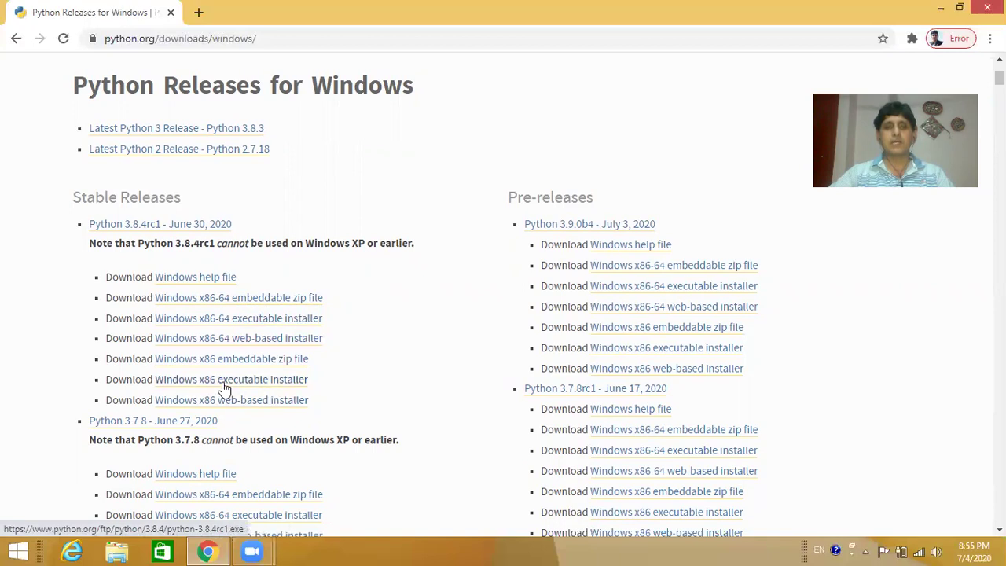
left_click(274, 324)
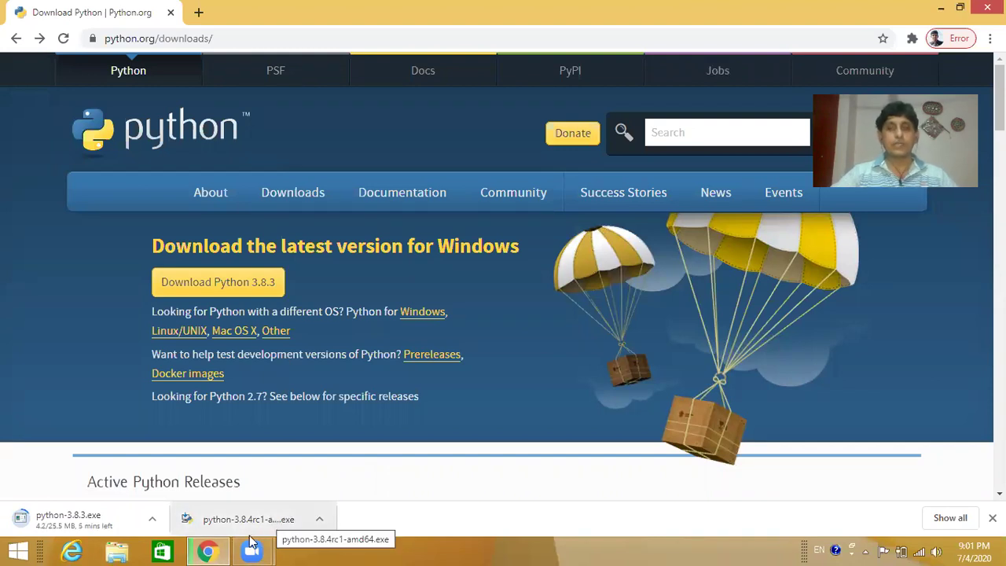
left_click(258, 535)
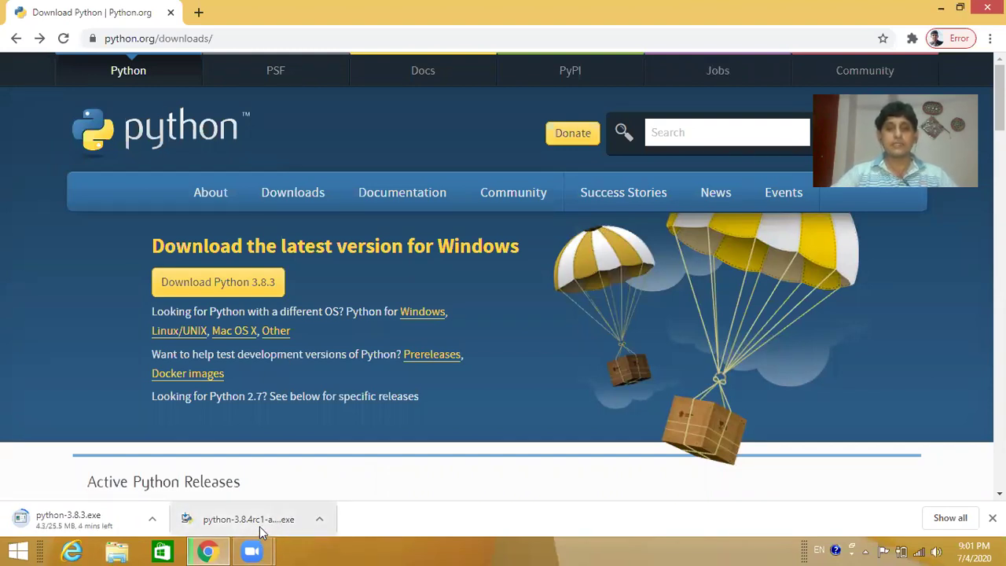
left_click(263, 528)
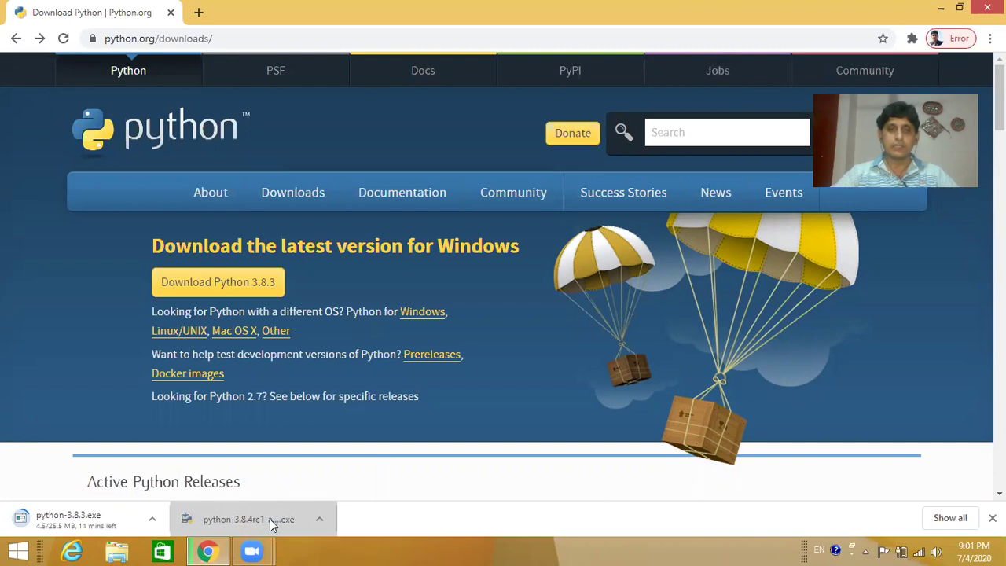
left_click(261, 527)
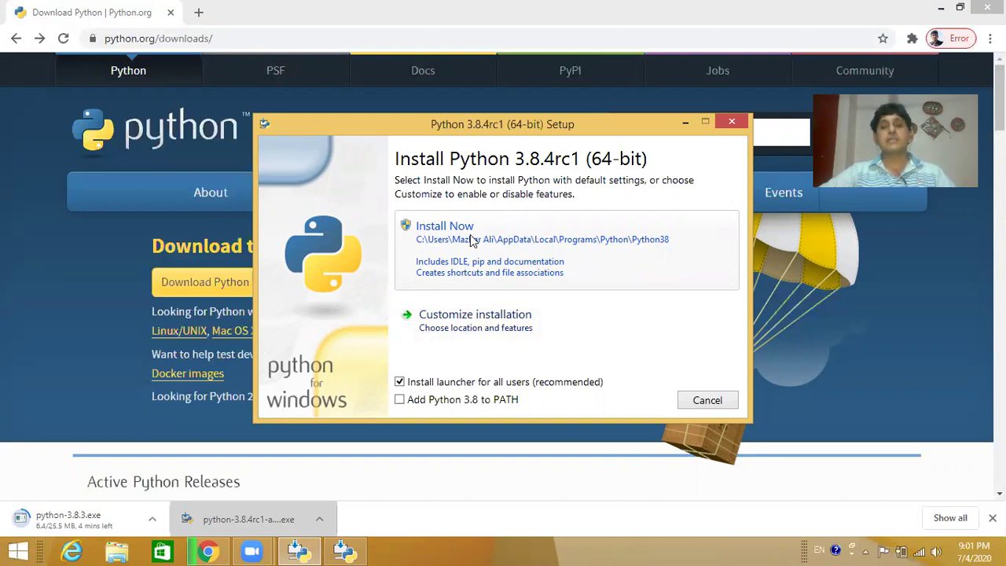
left_click(469, 324)
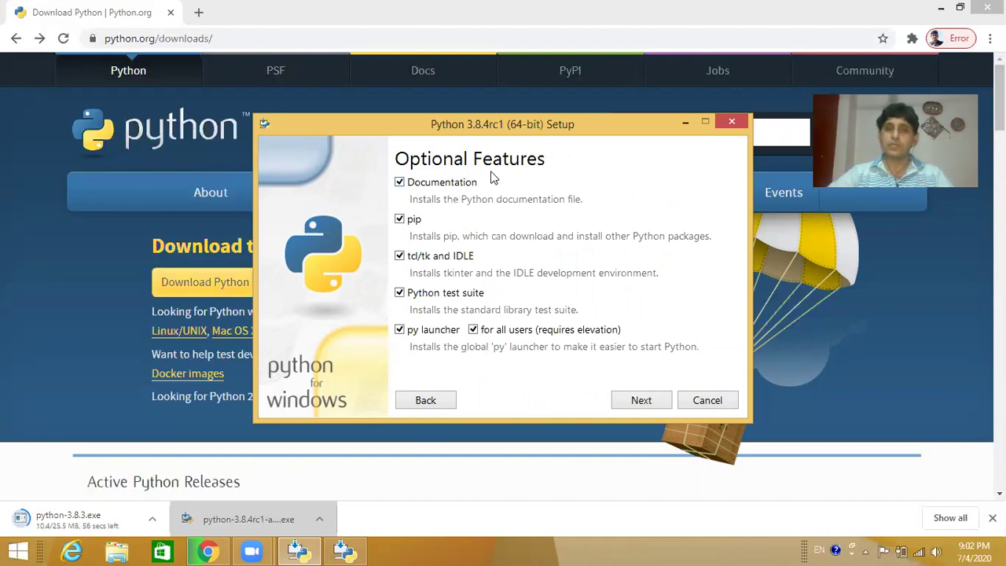
left_click(400, 182)
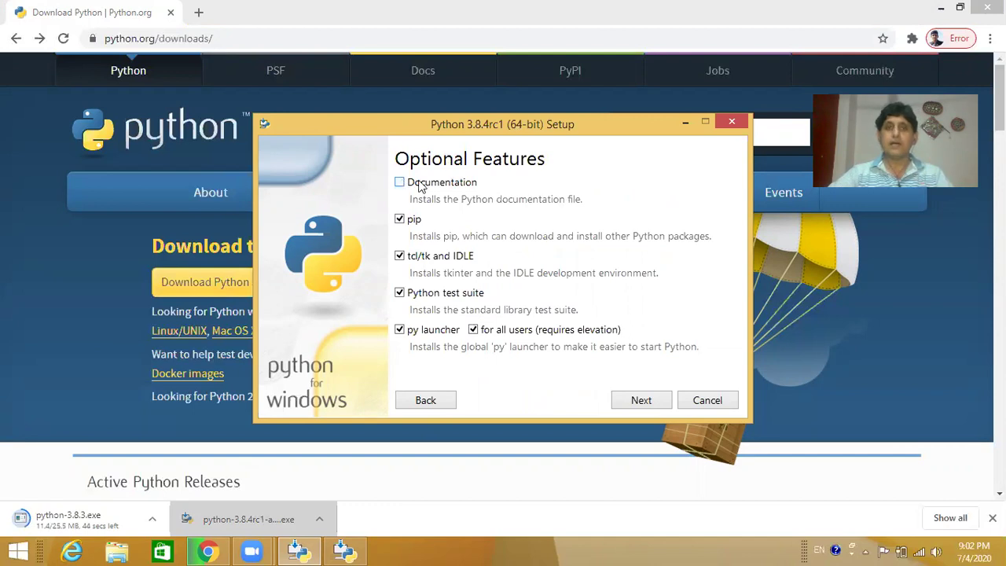
left_click(400, 183)
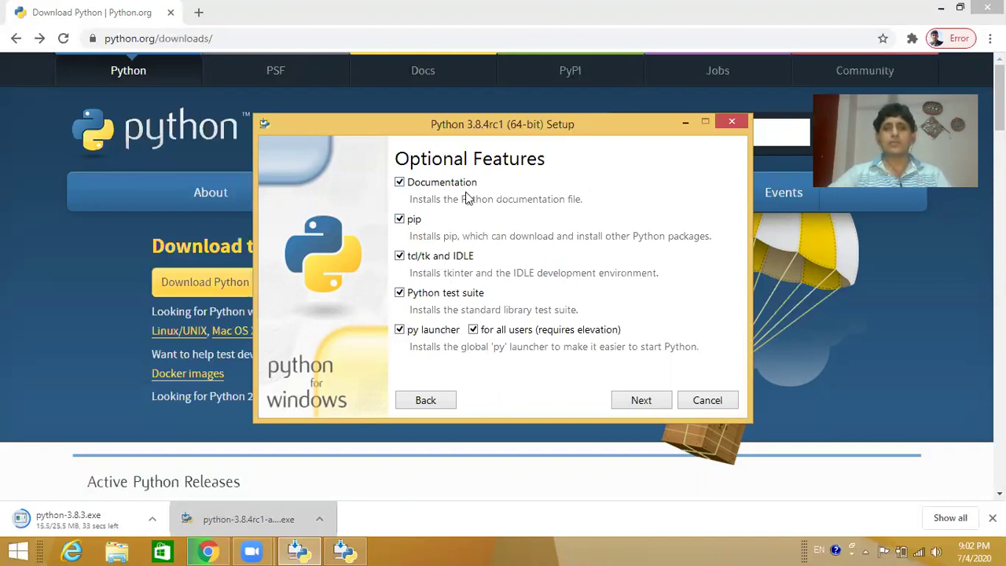
left_click(427, 400)
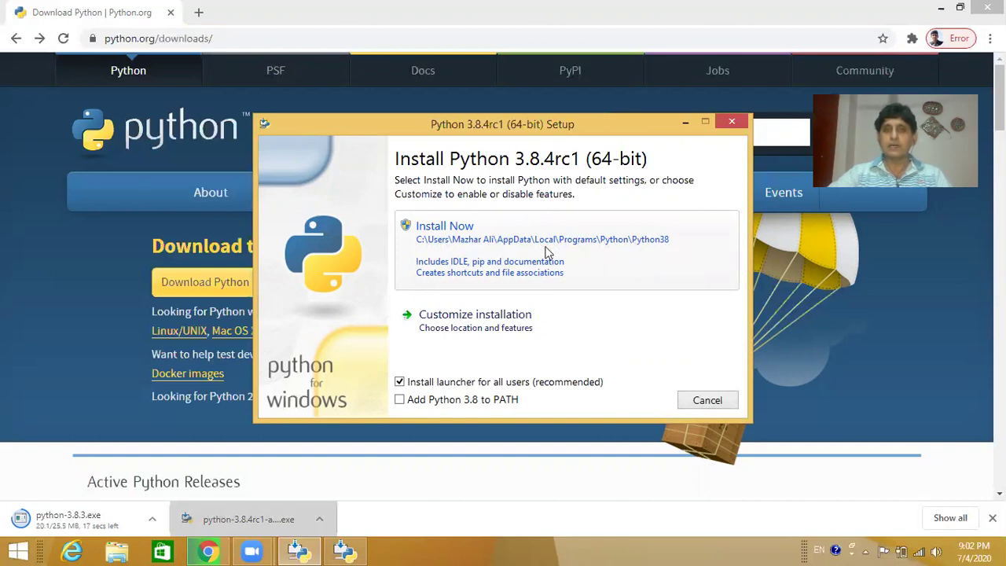
- Install Python 3.8.4rc1 (64-bit) with the default settings and close the finished setup
left_click(432, 230)
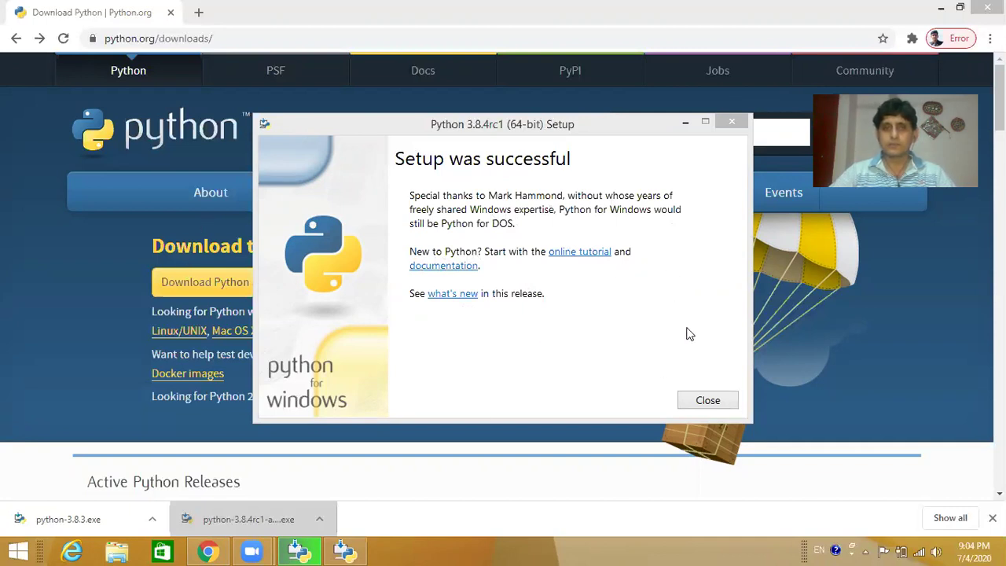
left_click(708, 401)
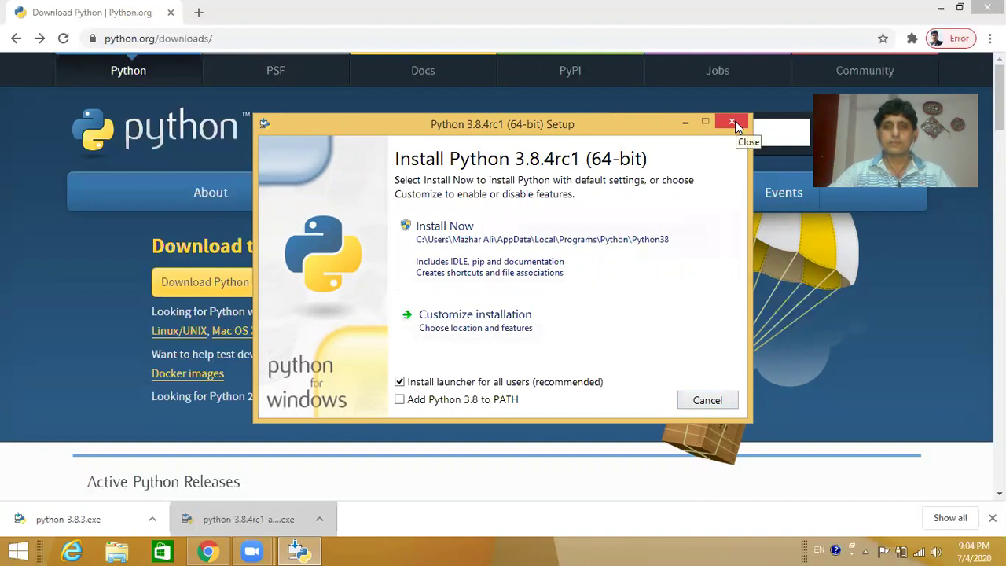
- In the remaining Python setup, enable Add Python 3.8 to PATH, install with default settings and close the setup
left_click(401, 400)
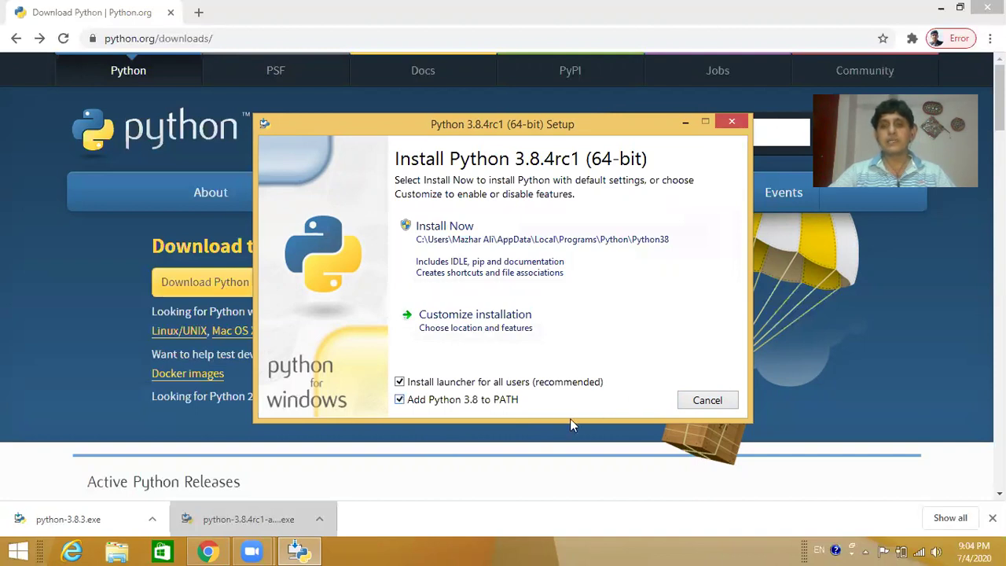
left_click(482, 246)
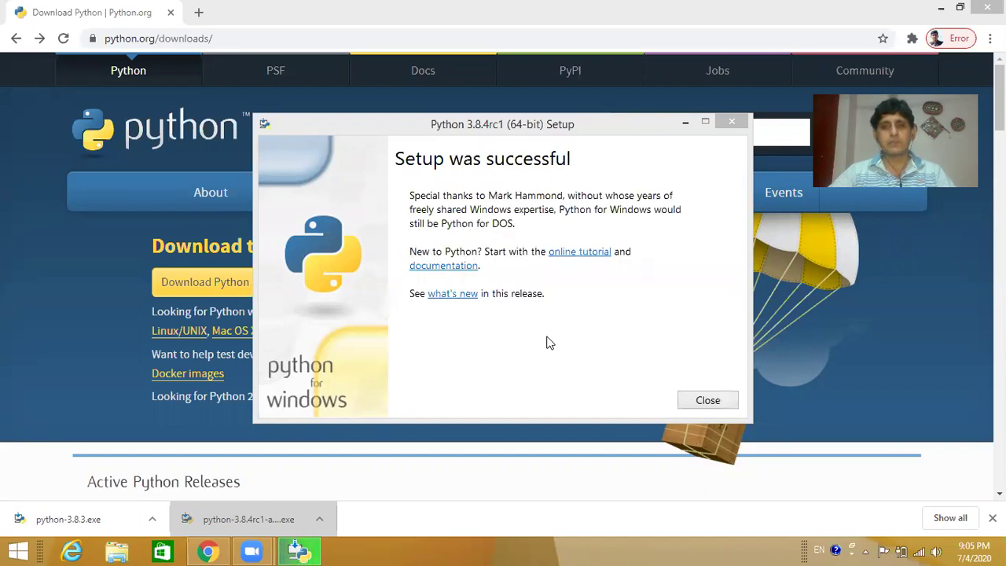
left_click(719, 401)
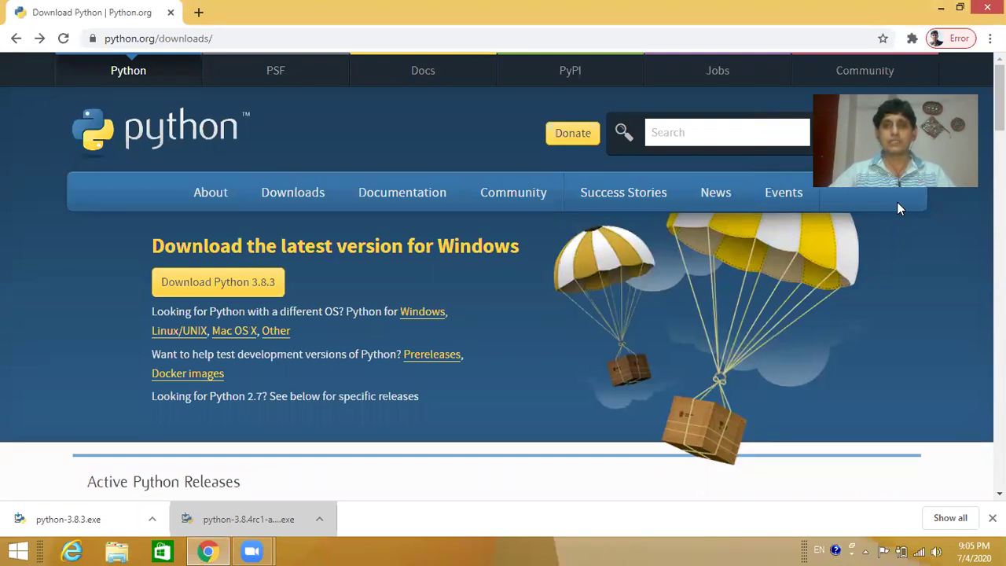
- Show the desktop and open a Command Prompt by running "cmd"
key("super+d")
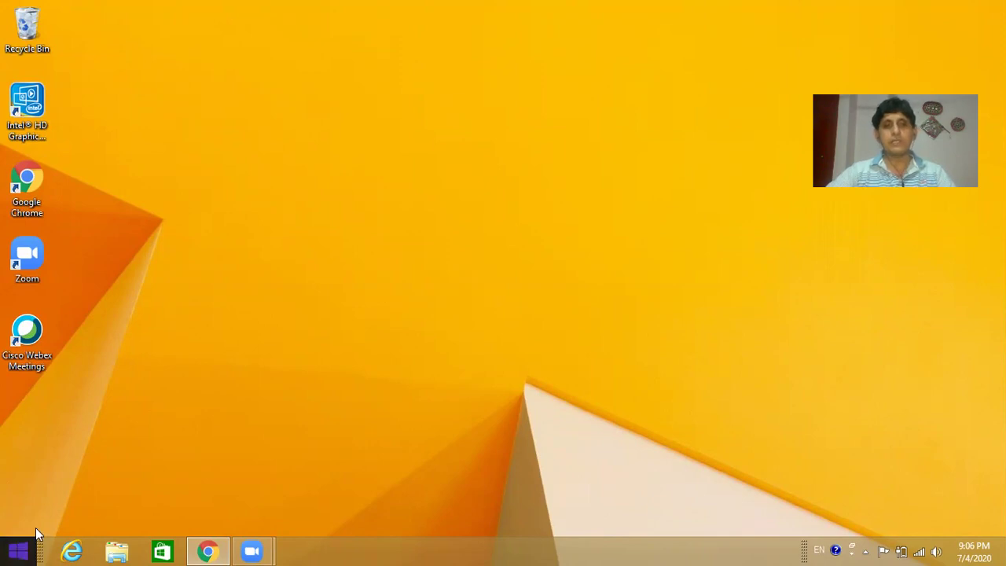
right_click(13, 551)
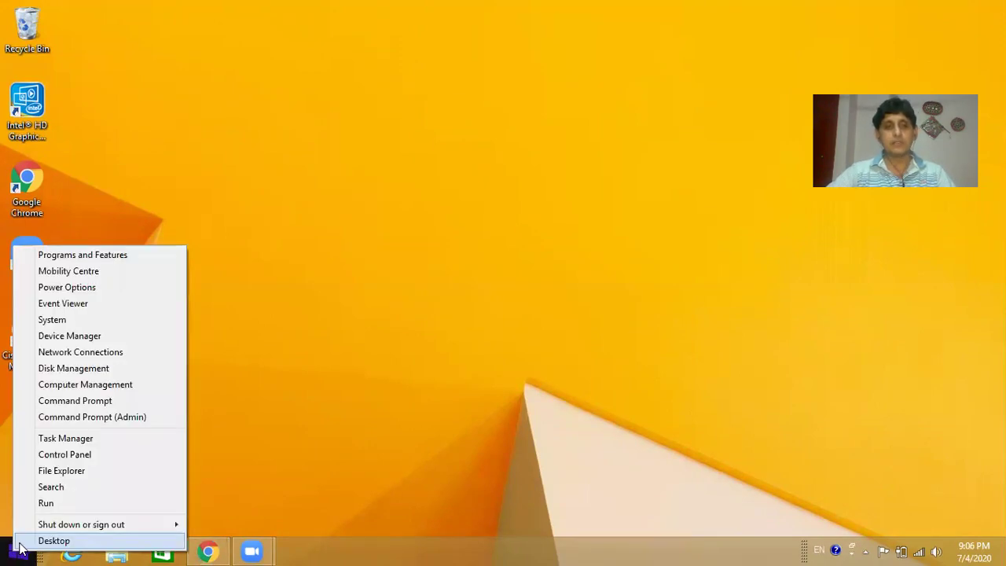
left_click(73, 506)
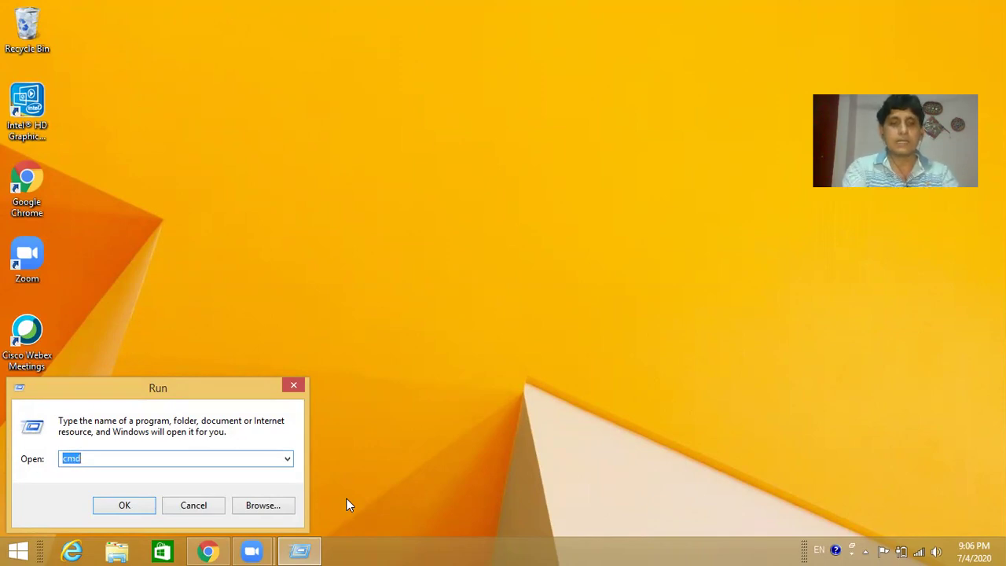
left_click(347, 499)
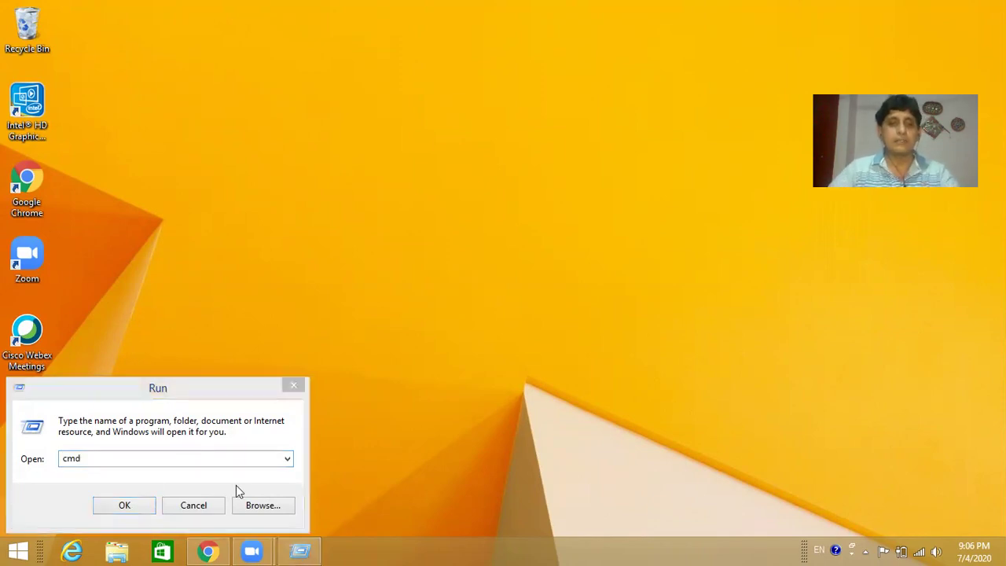
left_click(141, 465)
double_click(133, 463)
type("cmd")
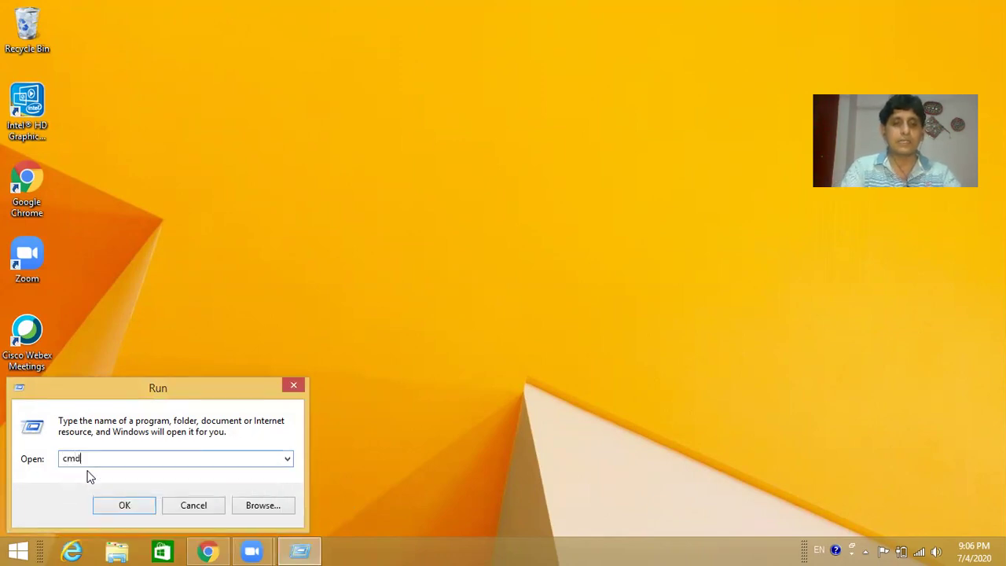
key("Return")
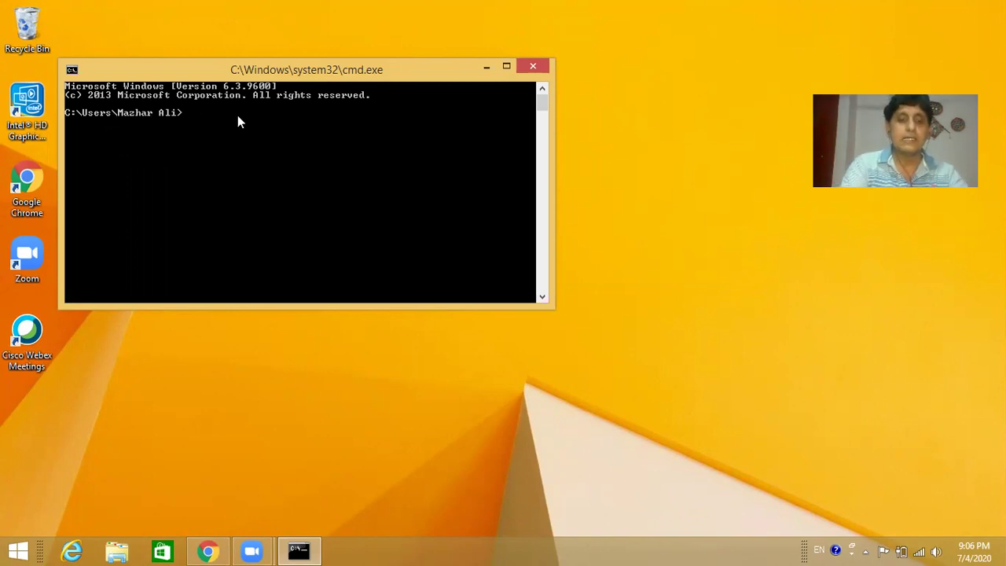
- Check the installed Python and pip versions with "python -V" and "pip -V"
type("python -V")
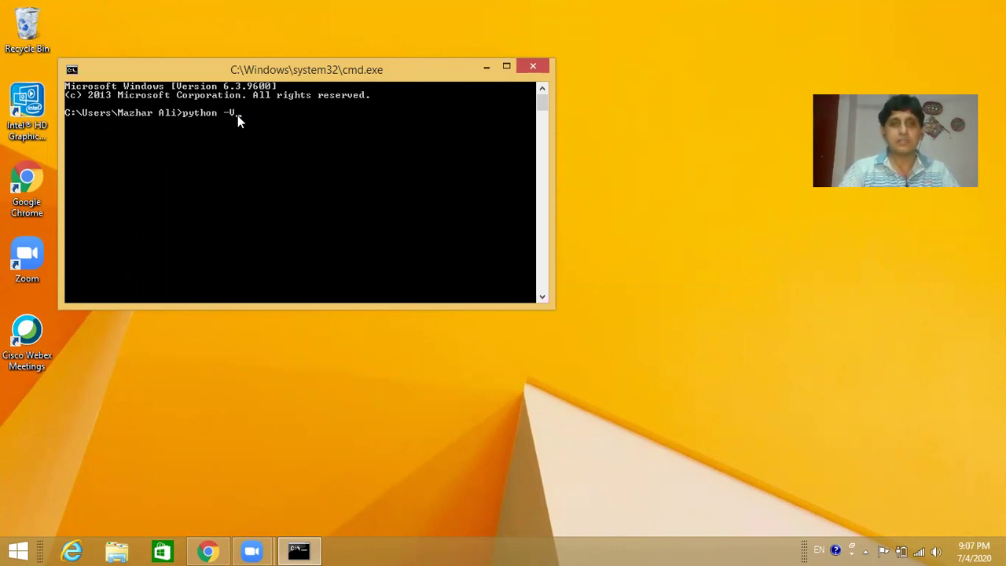
key("Return")
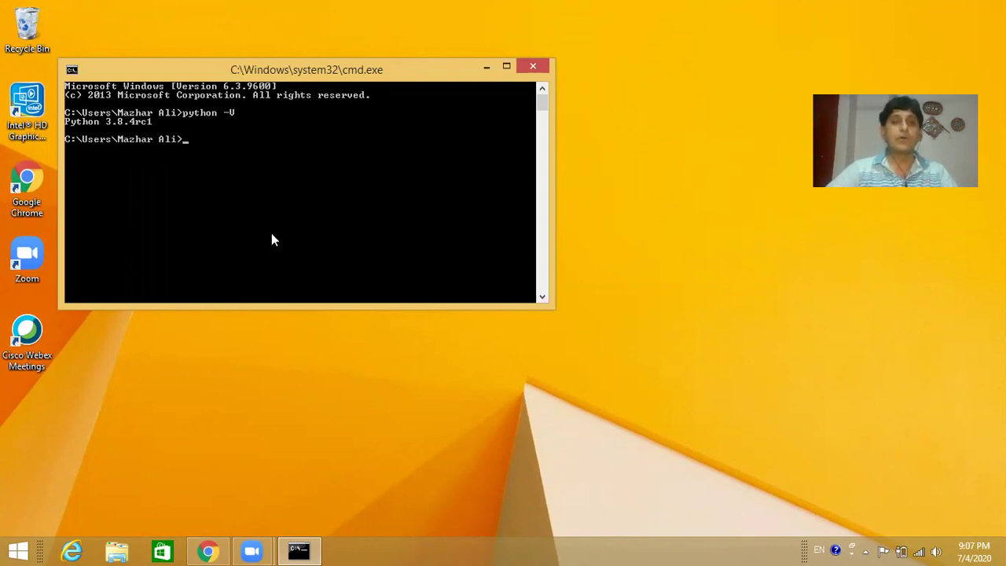
type("pip")
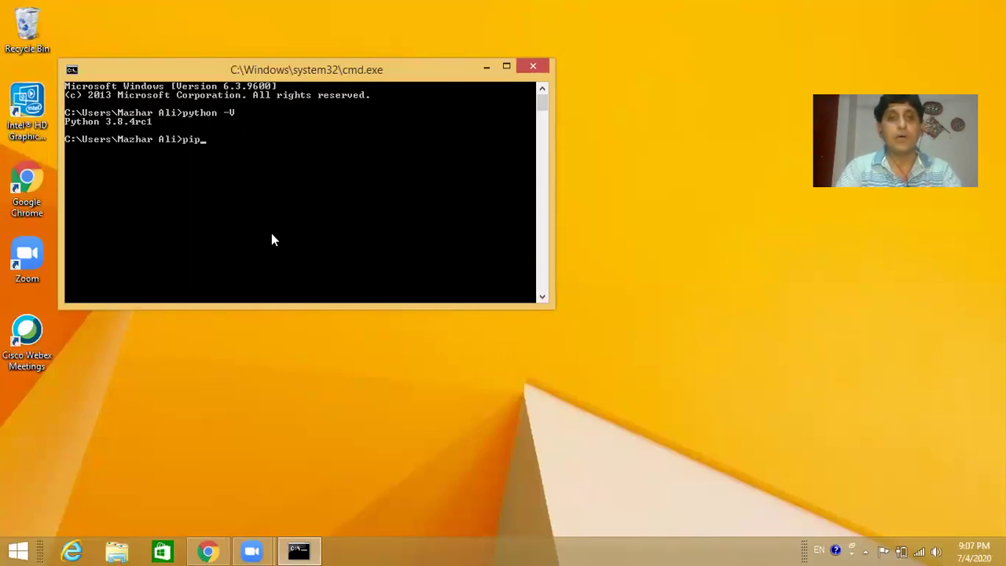
type(" -V")
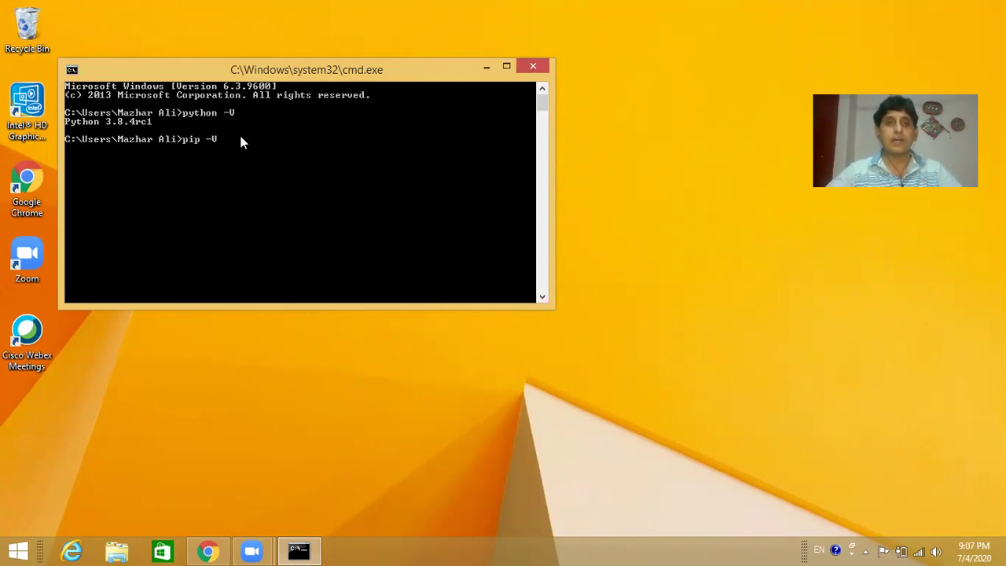
key("Return")
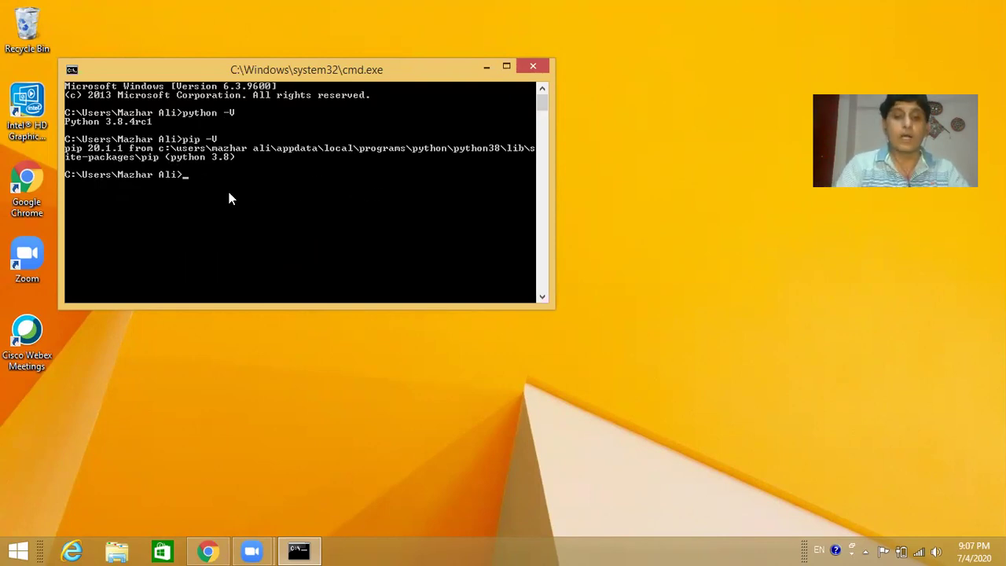
- Try to evaluate the expression 7*8 directly at the command prompt
type("p")
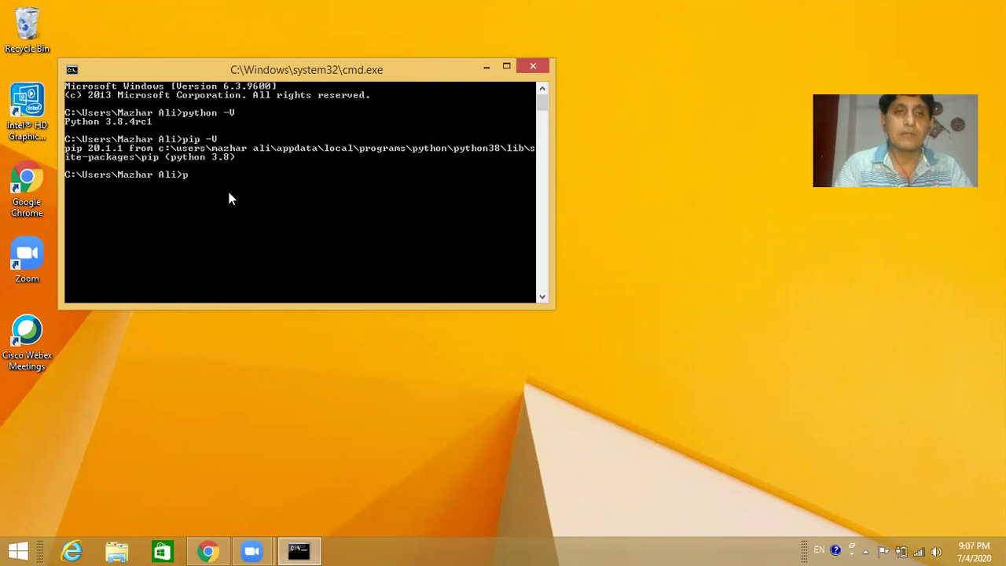
key("BackSpace")
type("?")
type("*")
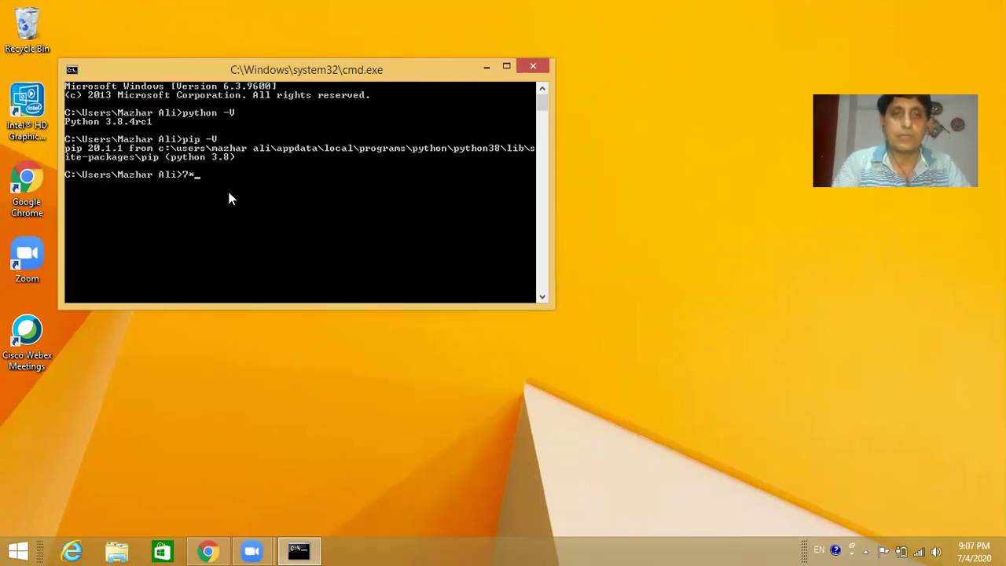
key("Return")
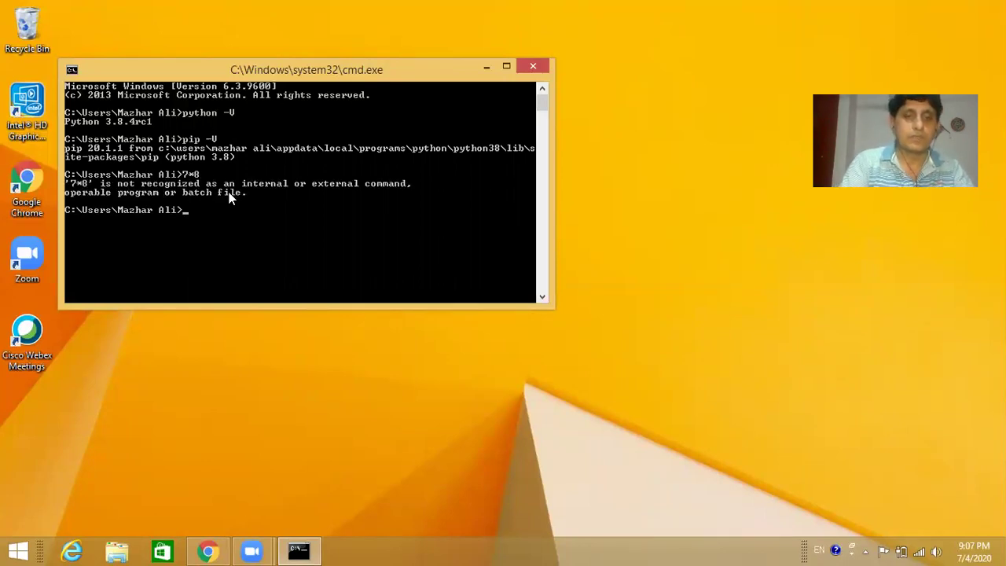
- Try to execute the statement print ("Hello") directly at the command prompt
type("print")
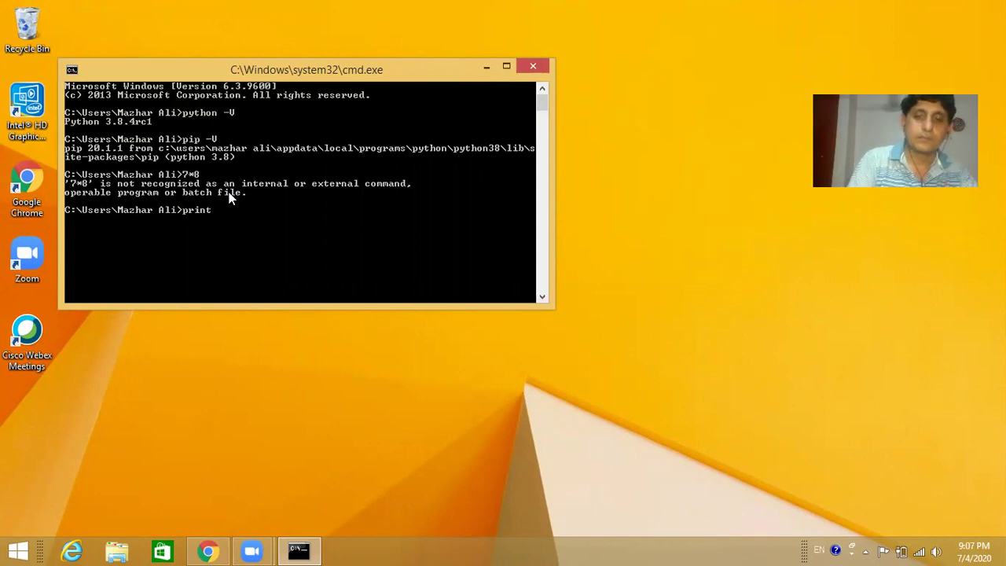
type(" (")
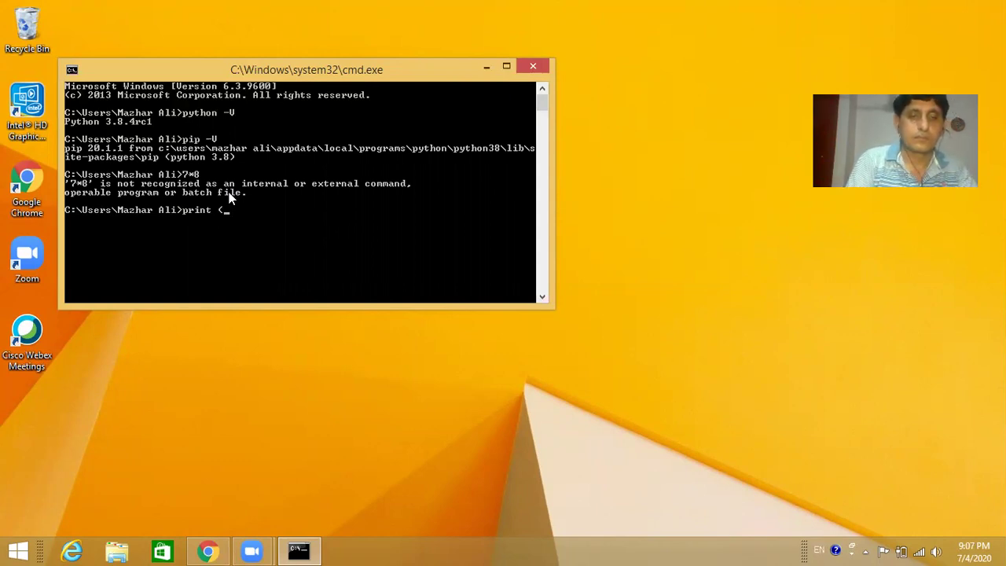
type("\"Hello\")")
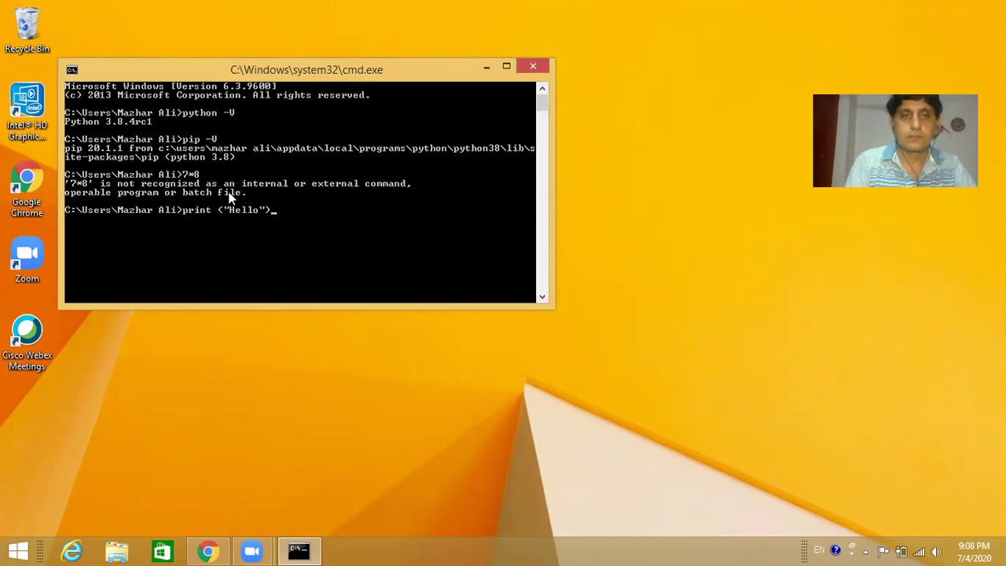
key("Return")
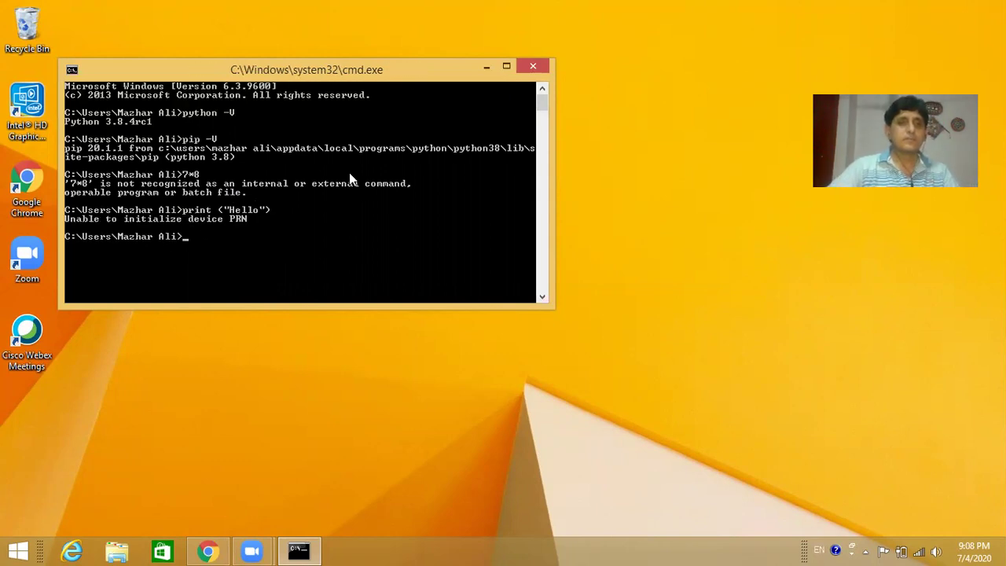
- Minimize the Command Prompt, search Windows for "python" and launch IDLE (Python 3.8 64-bit)
left_click(487, 68)
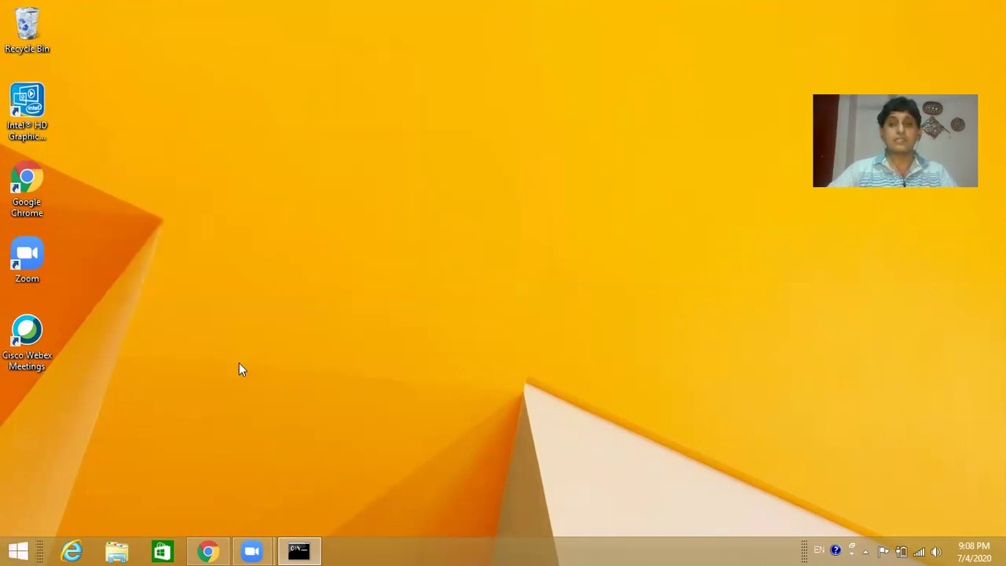
left_click(19, 550)
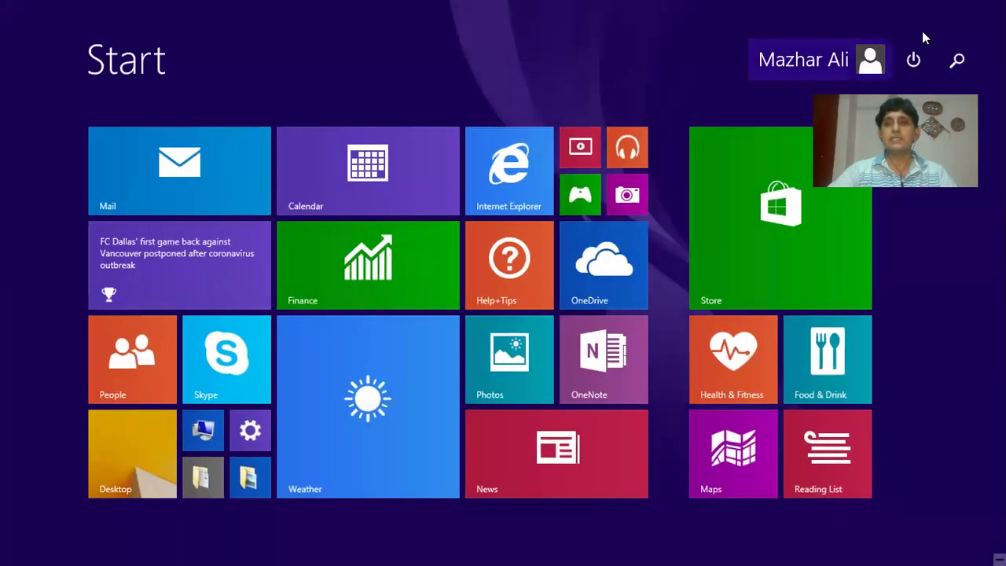
left_click(958, 65)
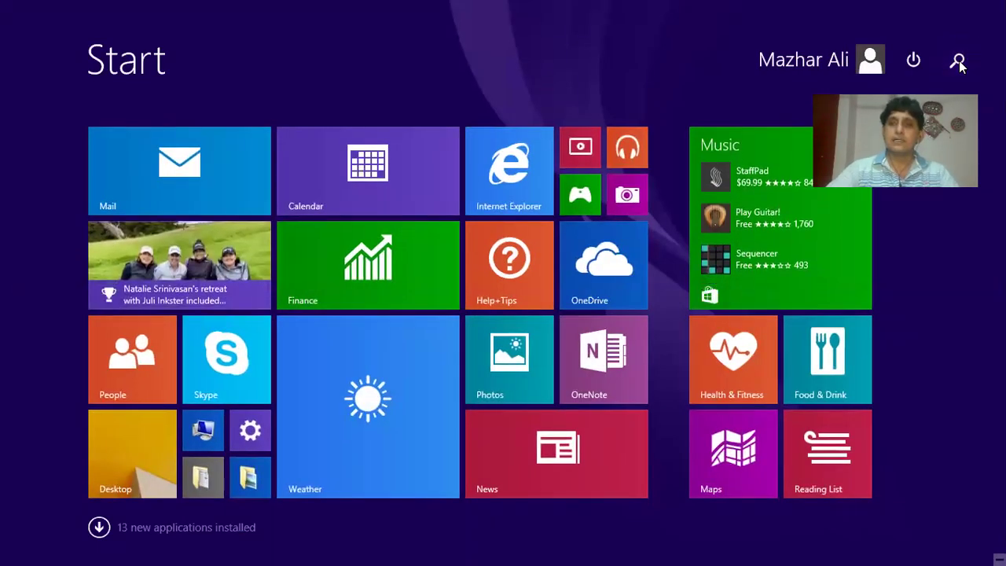
type("python")
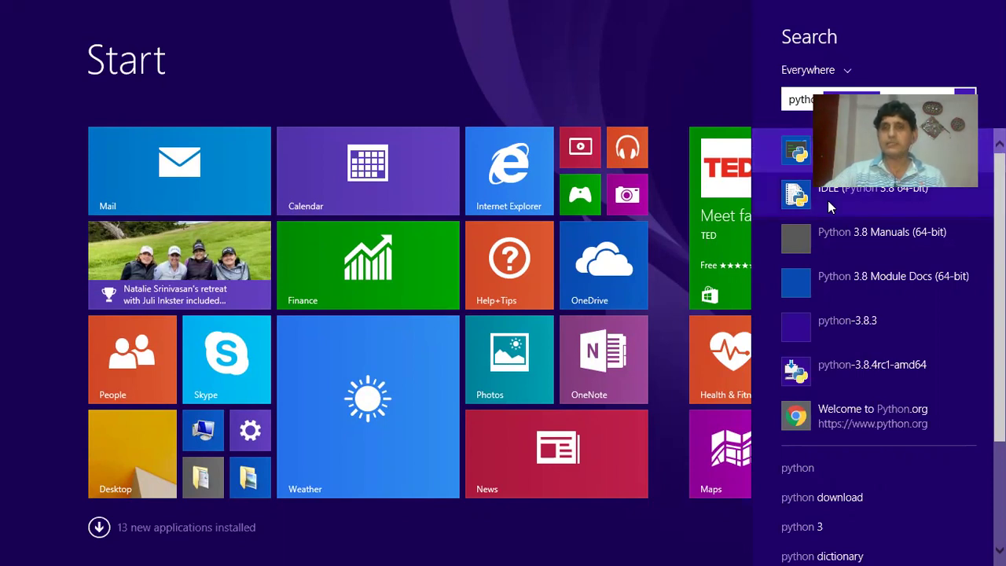
left_click(827, 201)
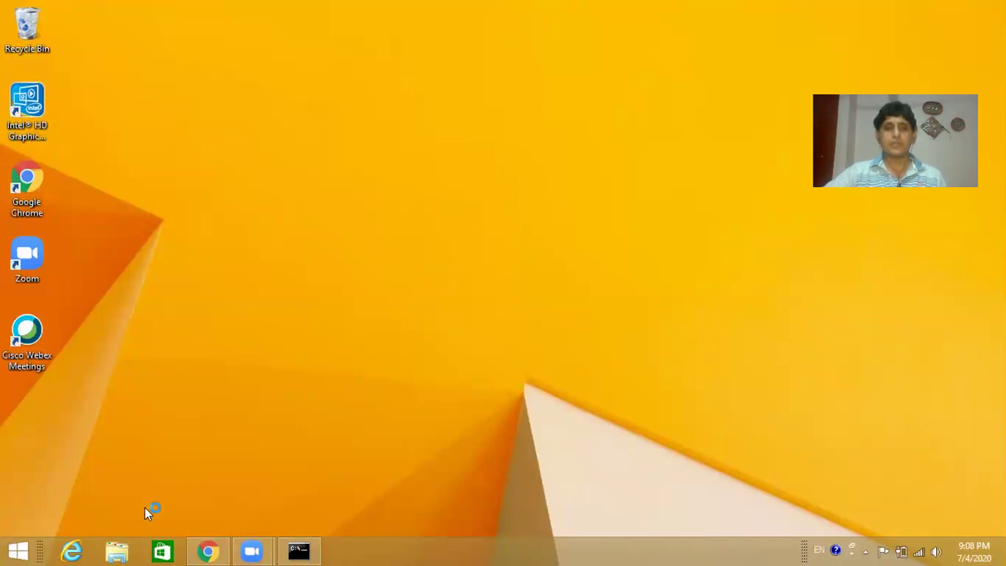
- Open the Python console by running "python" from the Run dialog and close its window
left_click(9, 551)
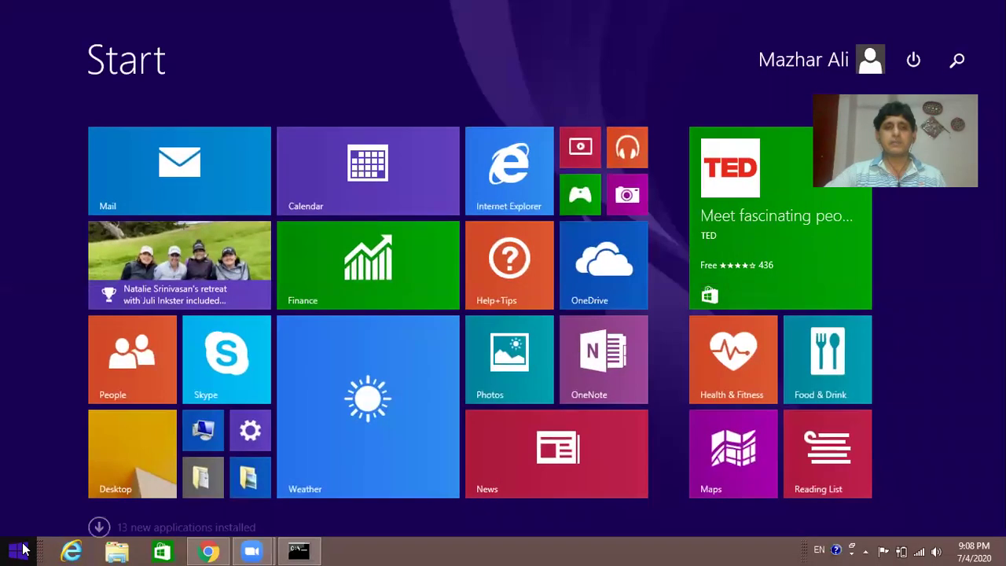
right_click(24, 550)
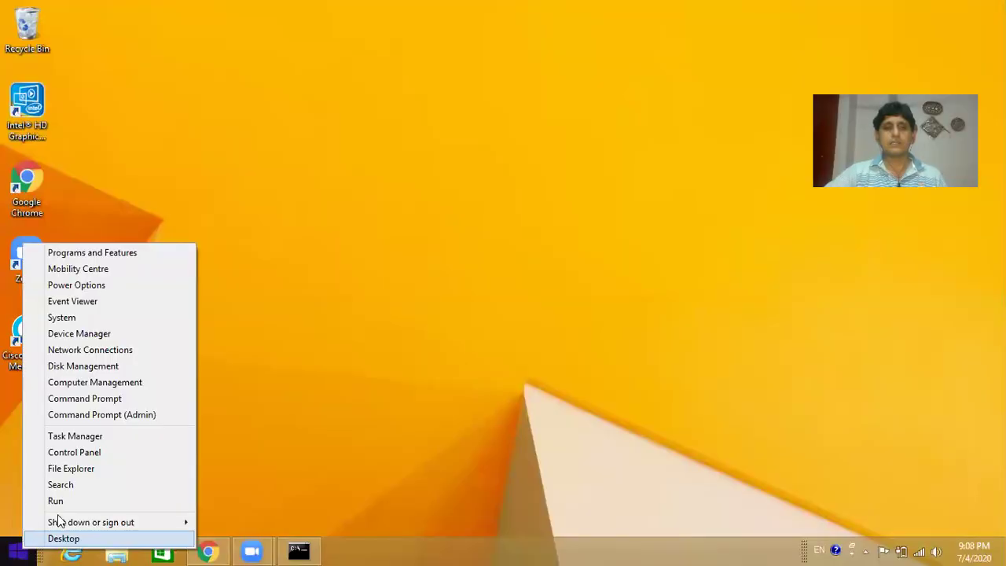
left_click(68, 506)
type("python")
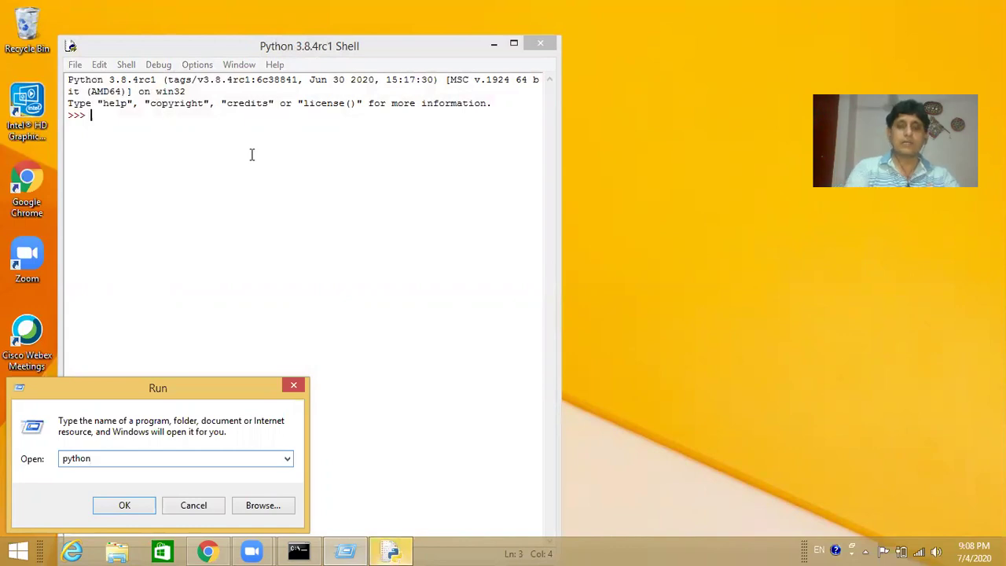
key("Return")
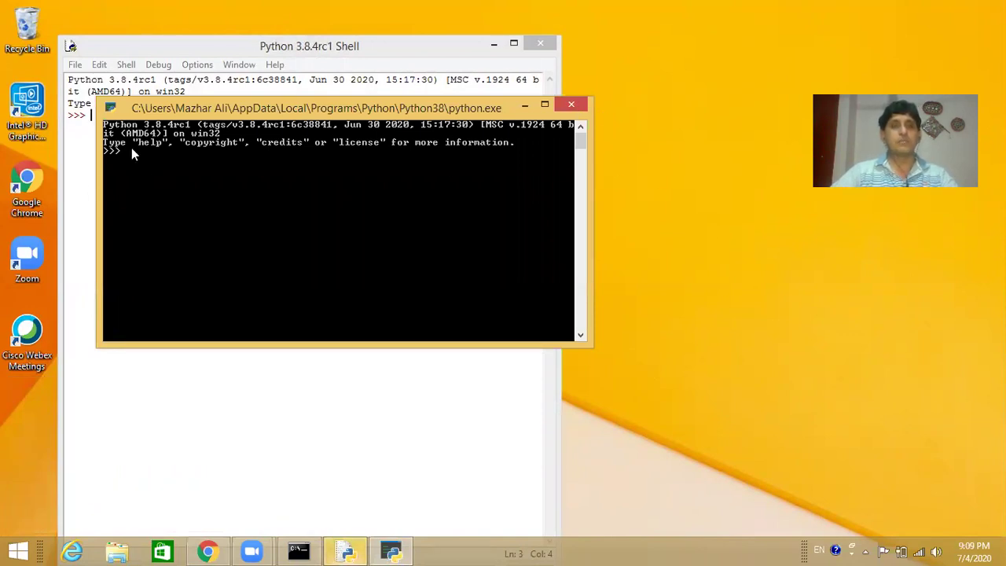
left_click(577, 105)
- Execute print("Hello") in the Python 3.8.4rc1 Shell
type("print")
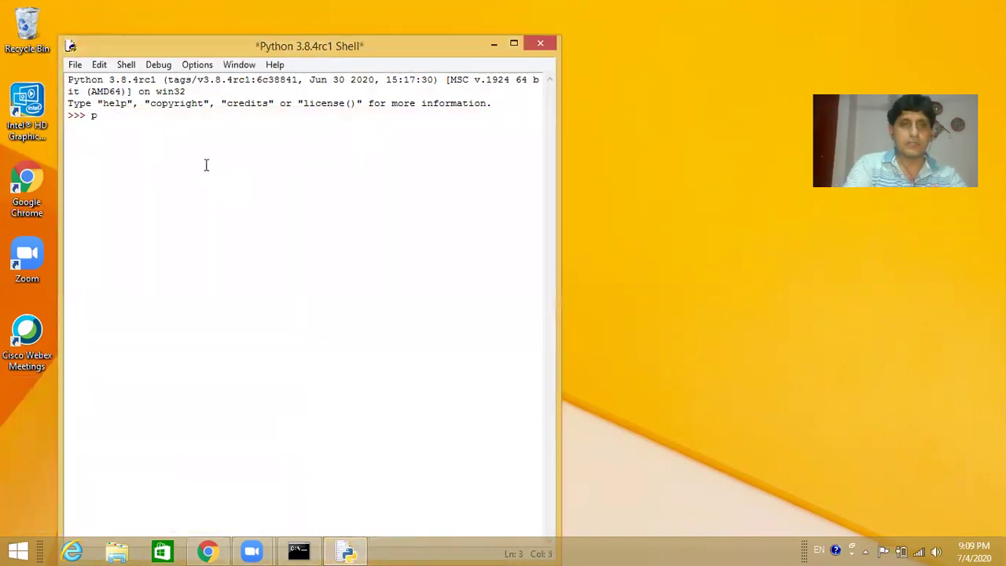
type("(")
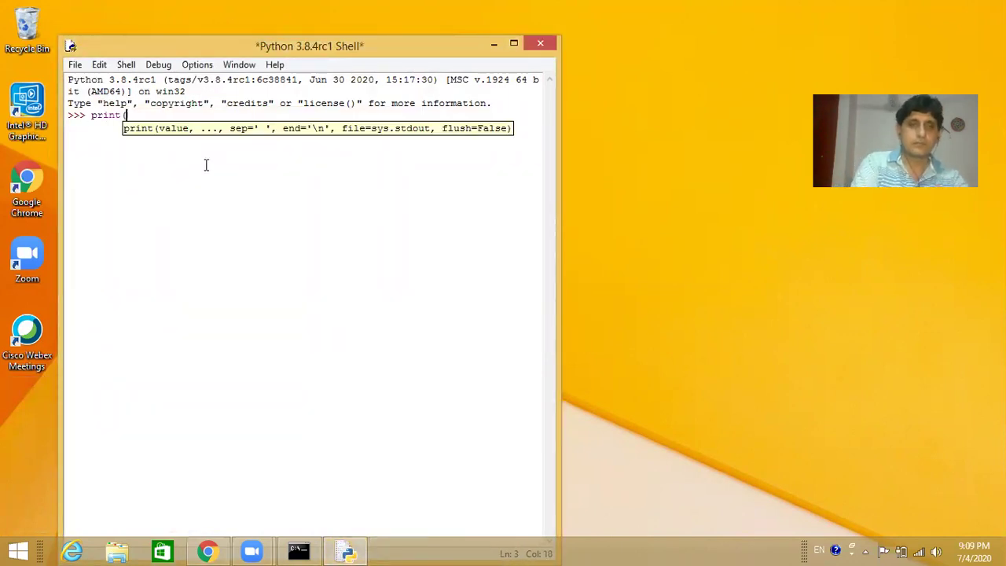
type("\"")
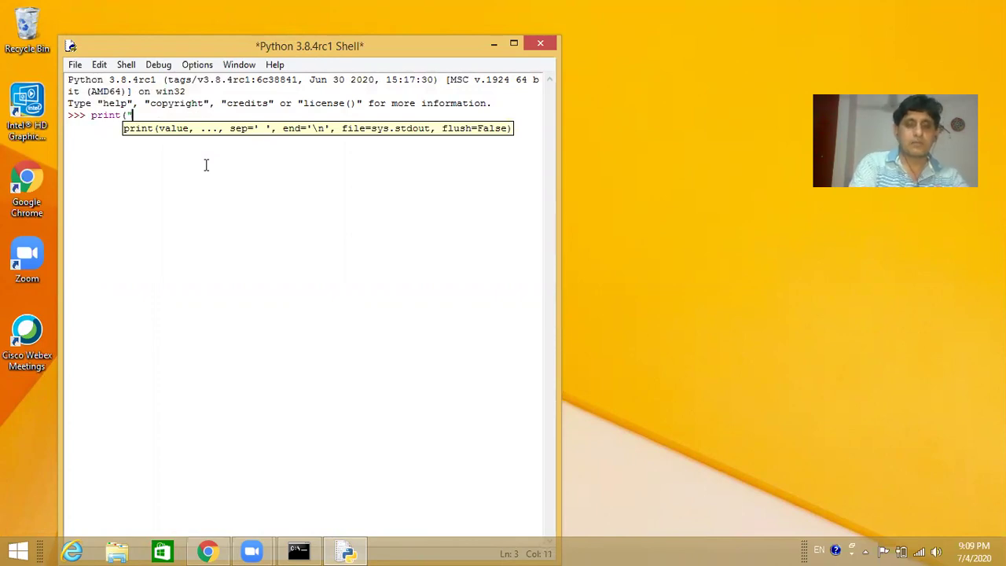
type("Hello\"")
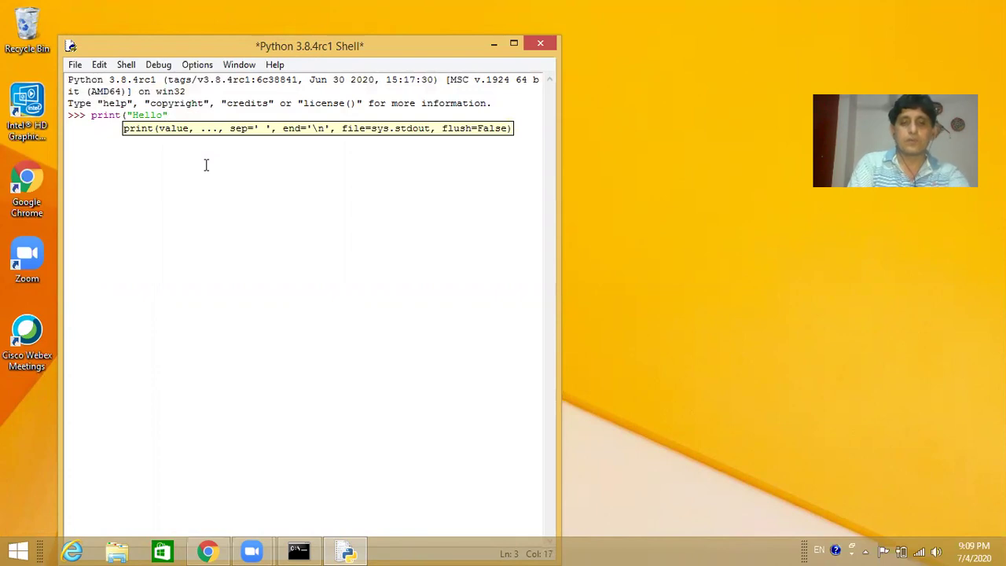
type(")")
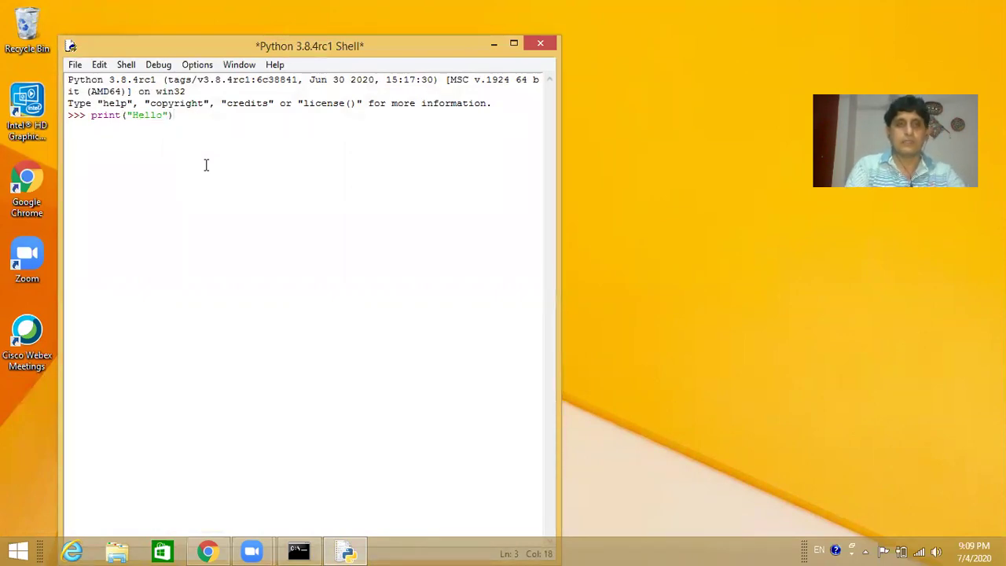
key("Return")
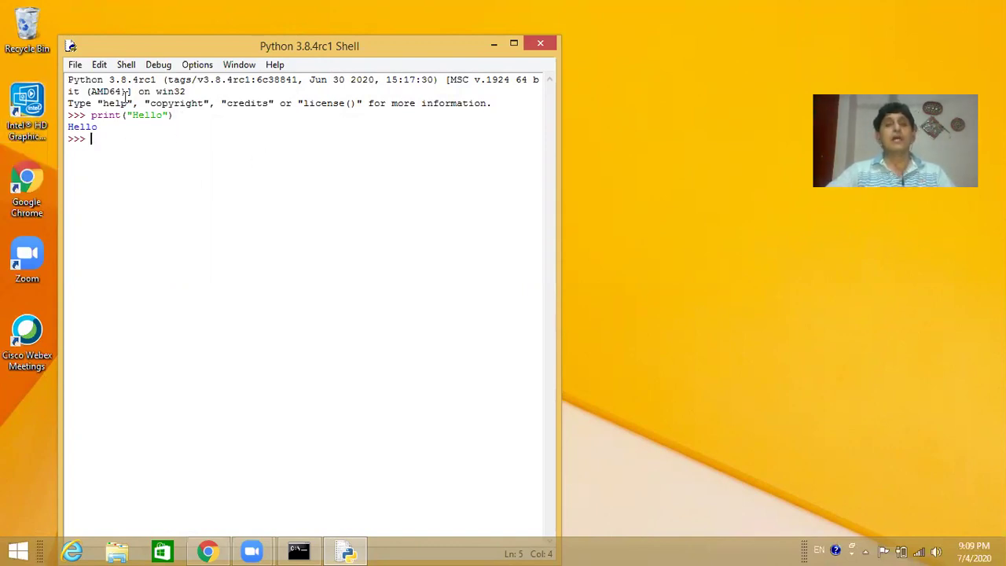
- Create a new IDLE file and write the line print("Hello World") followed by a line break
left_click(75, 66)
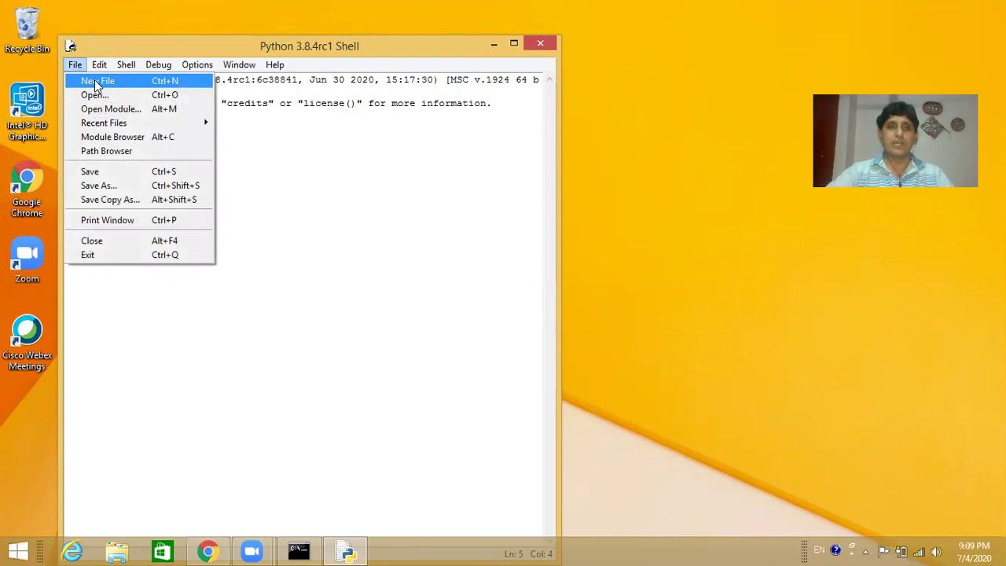
left_click(96, 82)
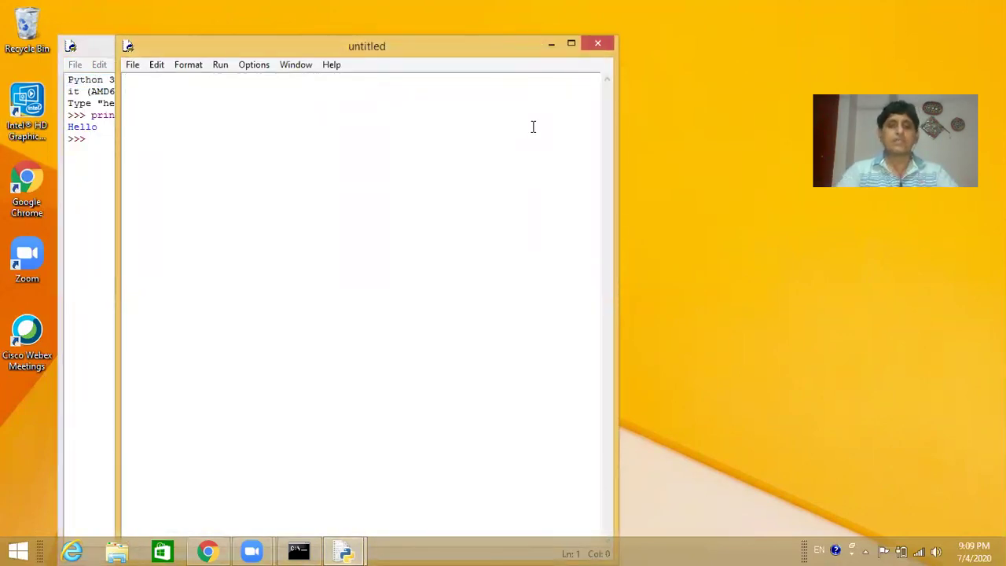
type("print(")
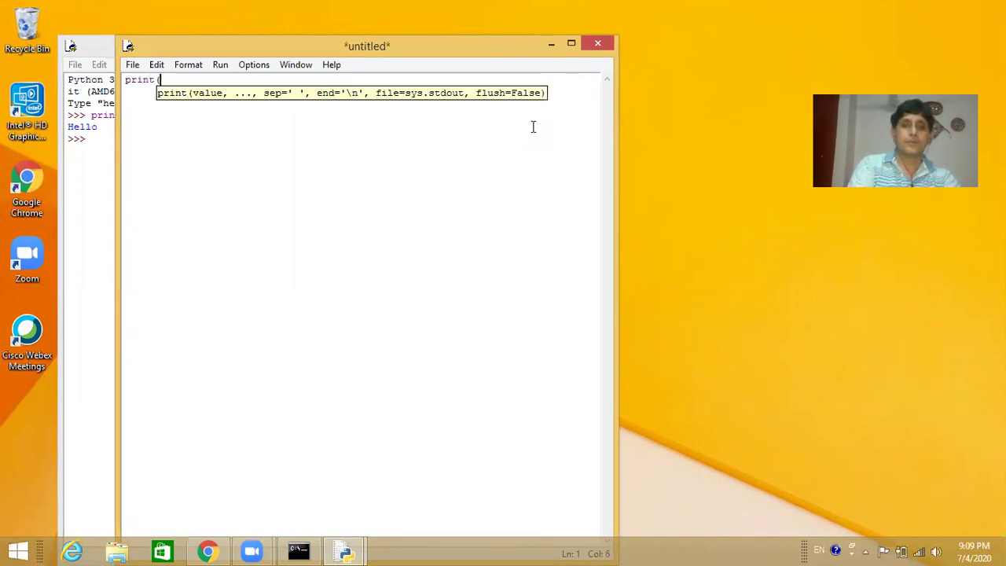
type("\"")
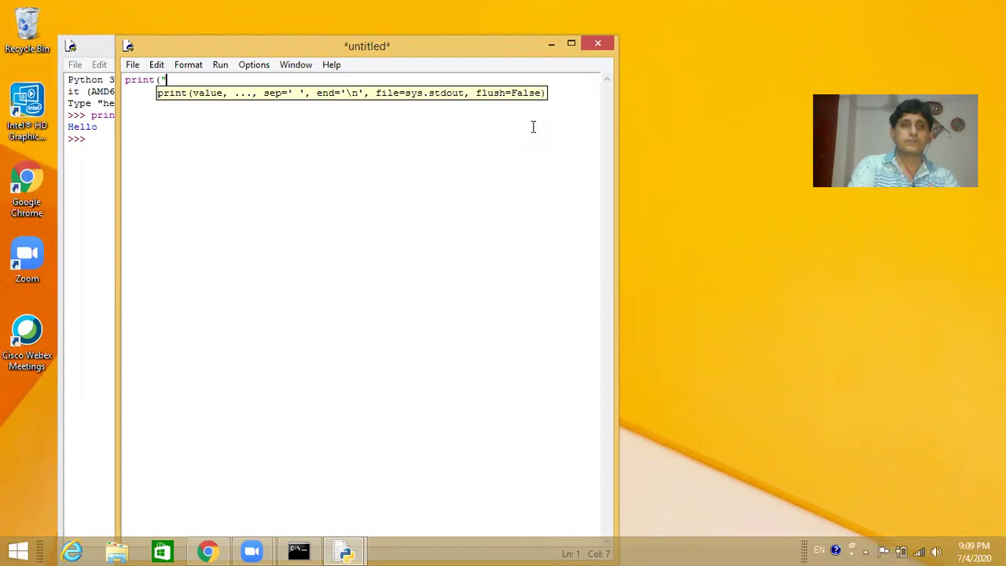
type("Hell")
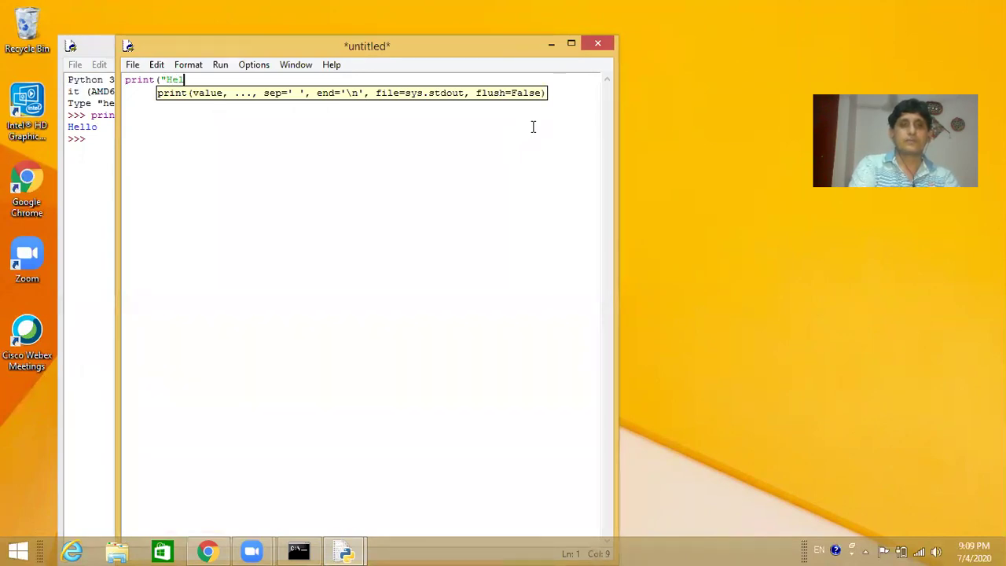
type("ow")
key("BackSpace")
type("World\"")
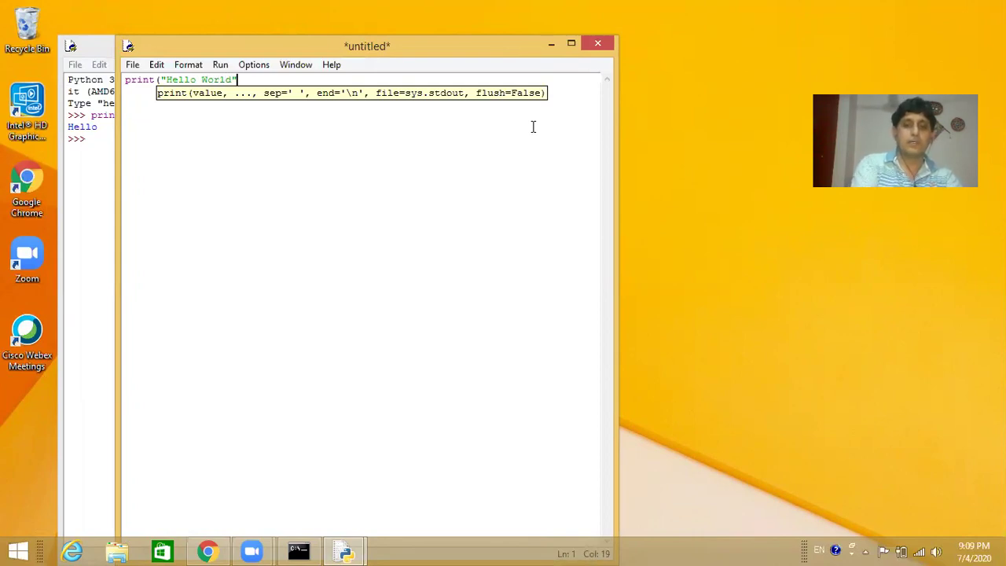
type(")")
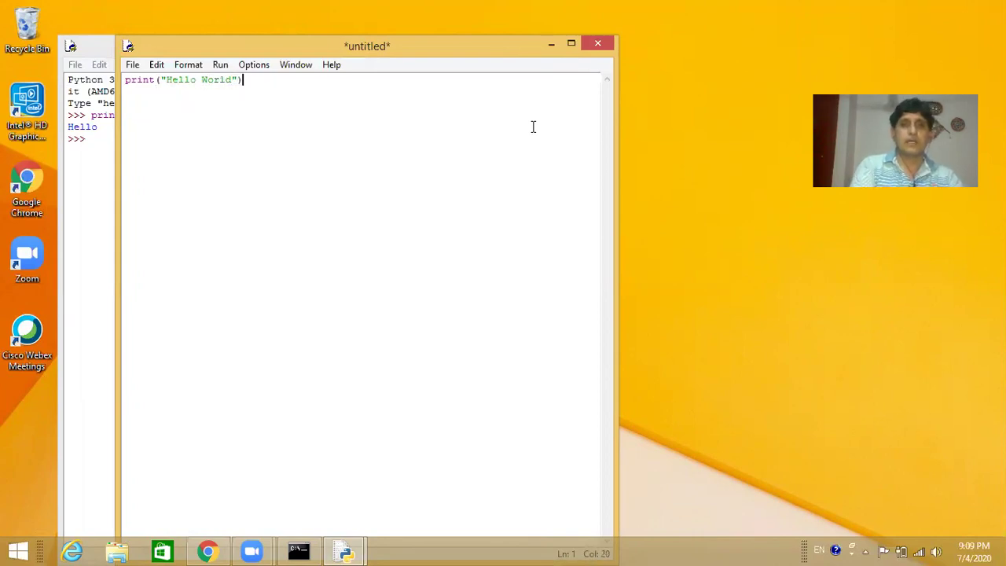
key("Return")
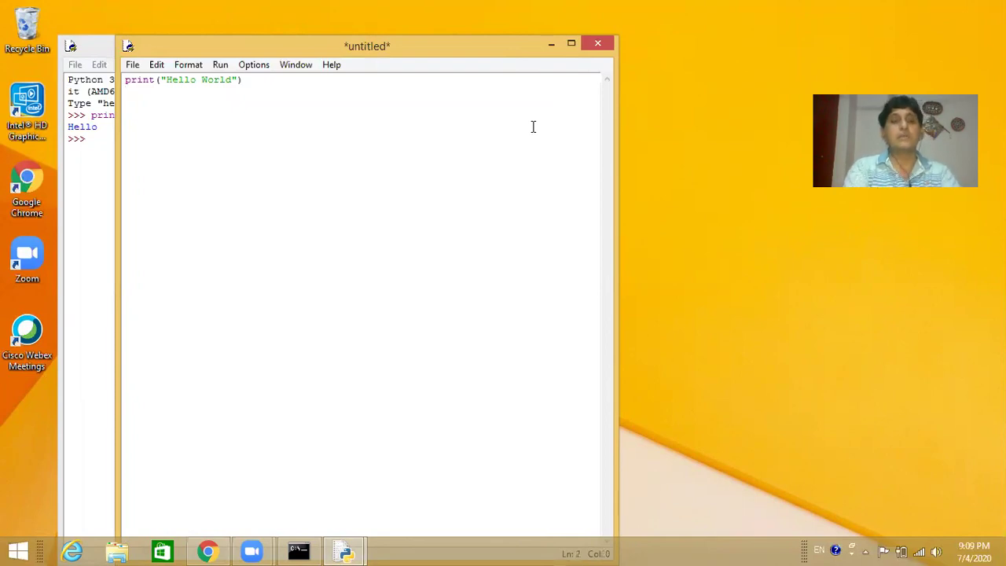
- Add a second line print("This is my first program in python") below the Hello World line
type("print")
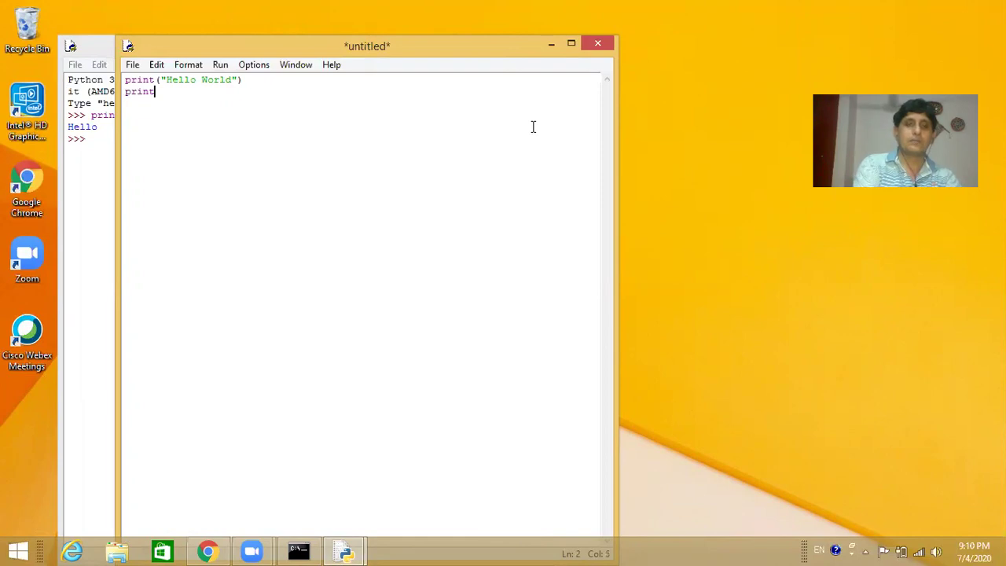
type("(\"Th")
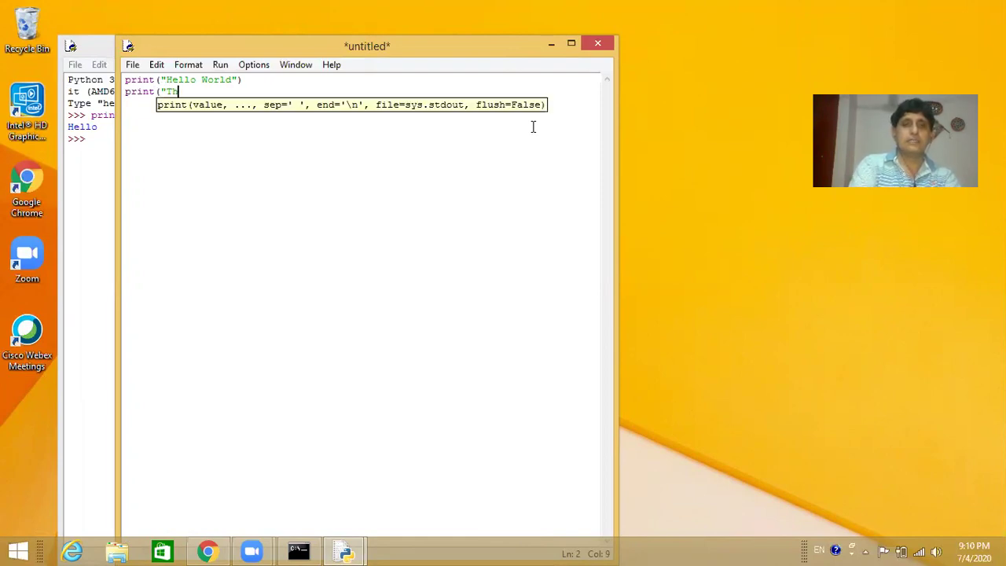
type("is i")
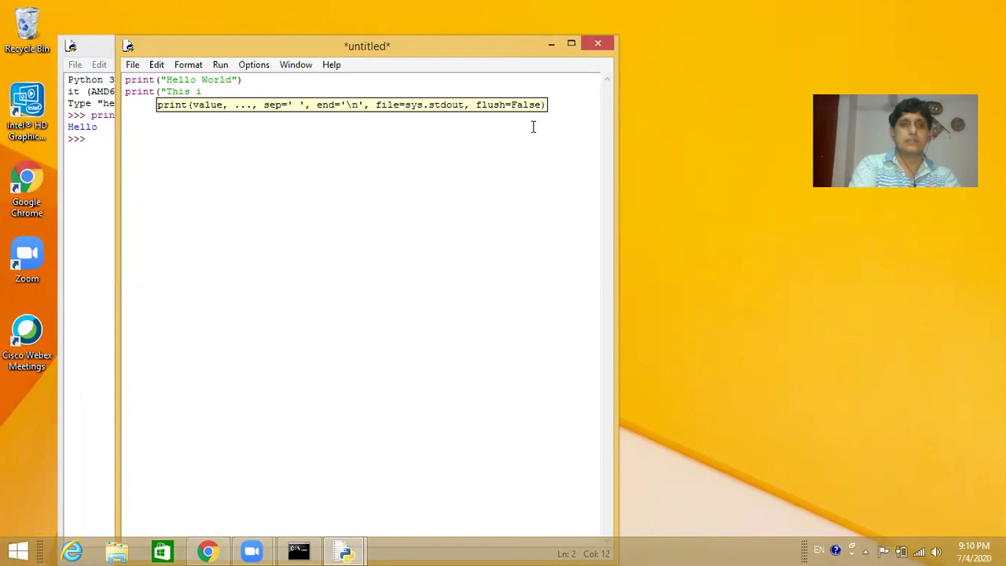
type("s my first program in python")
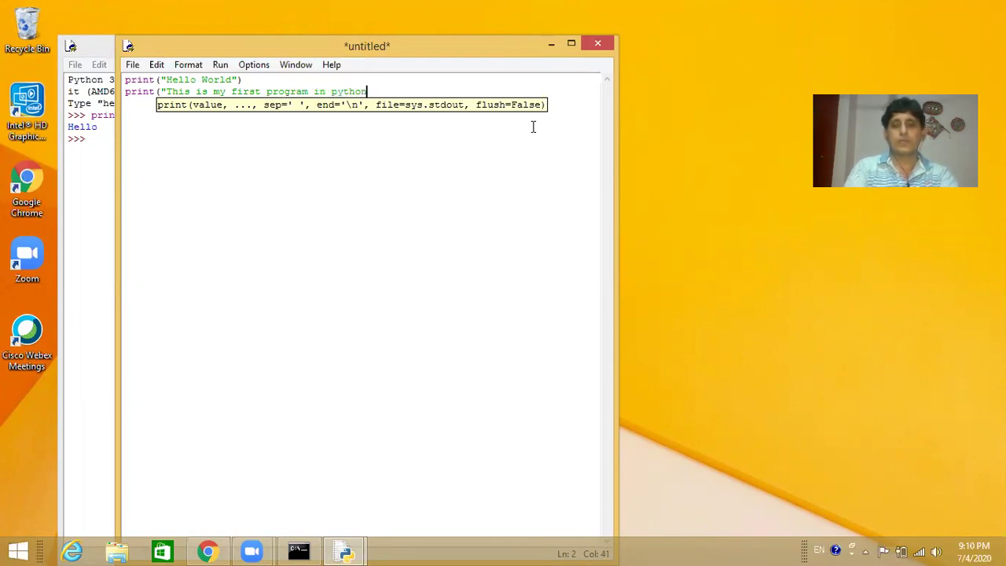
type("\")")
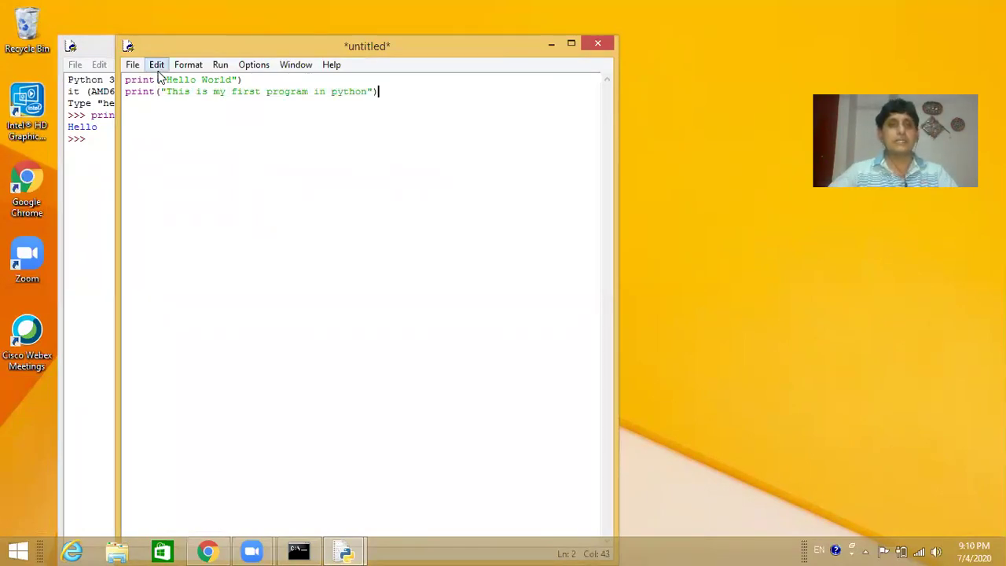
- Save the program as first.py in the Scripts folder of Python38, keeping the Python files type
left_click(134, 66)
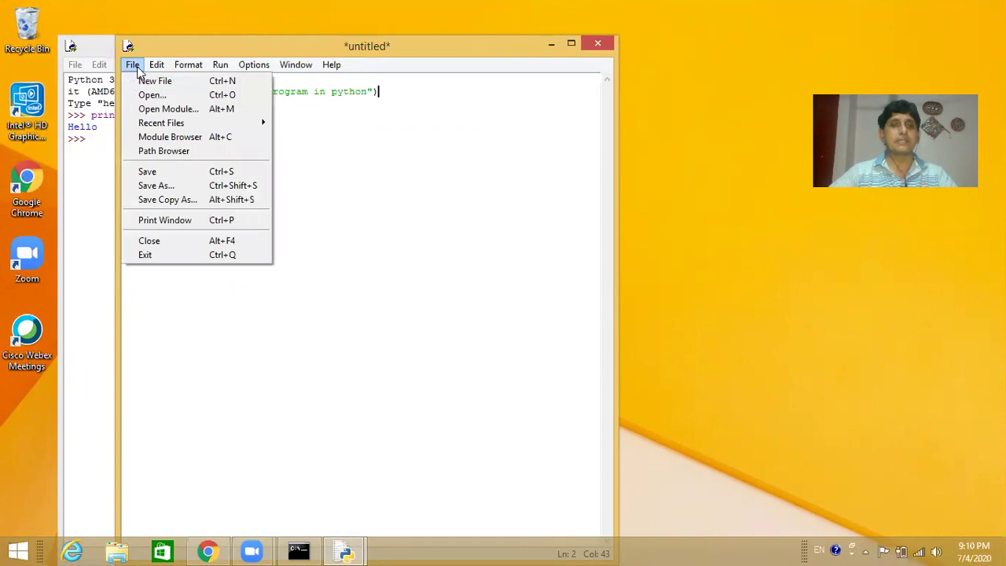
left_click(155, 172)
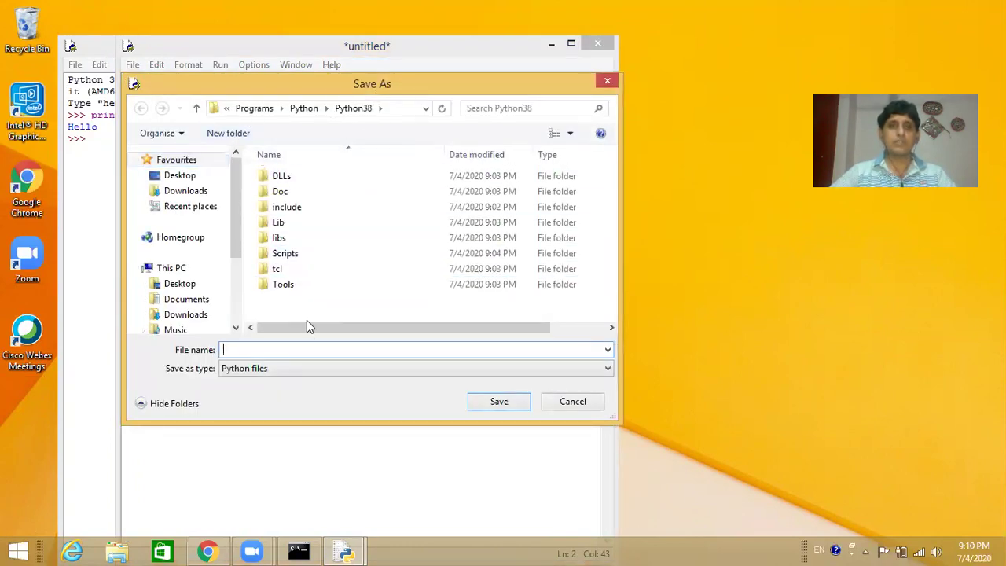
left_click(263, 259)
double_click(262, 259)
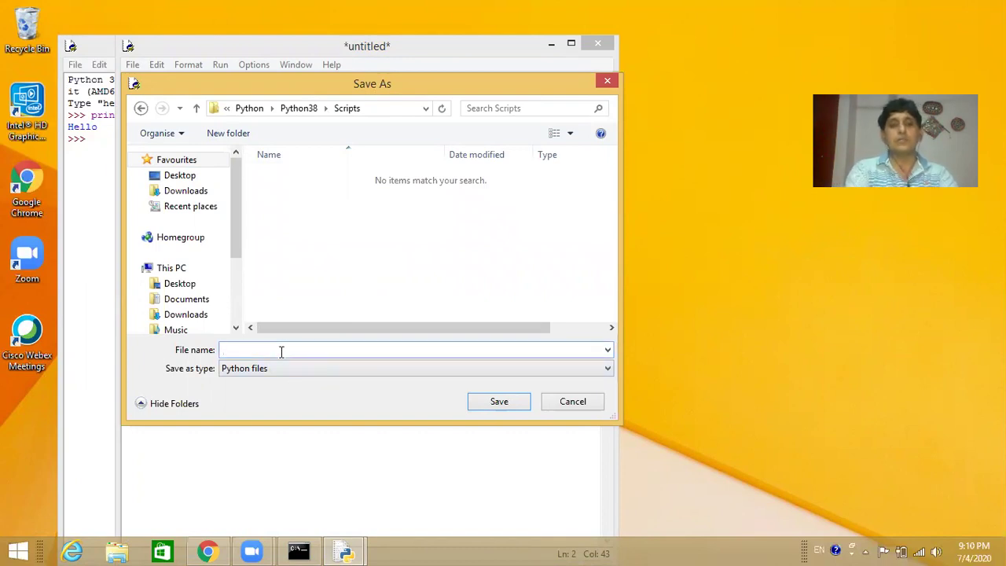
type("fi")
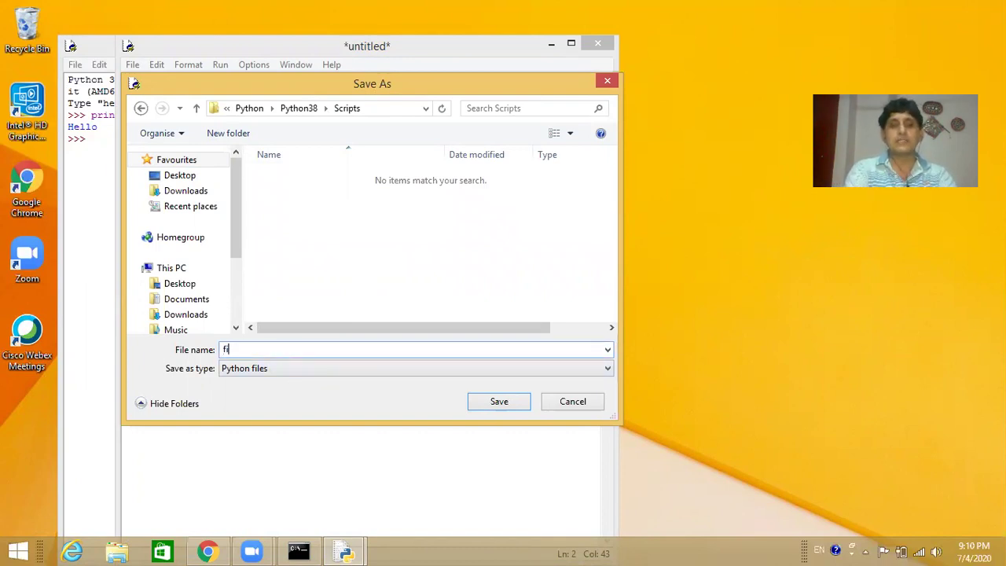
type("rst.py")
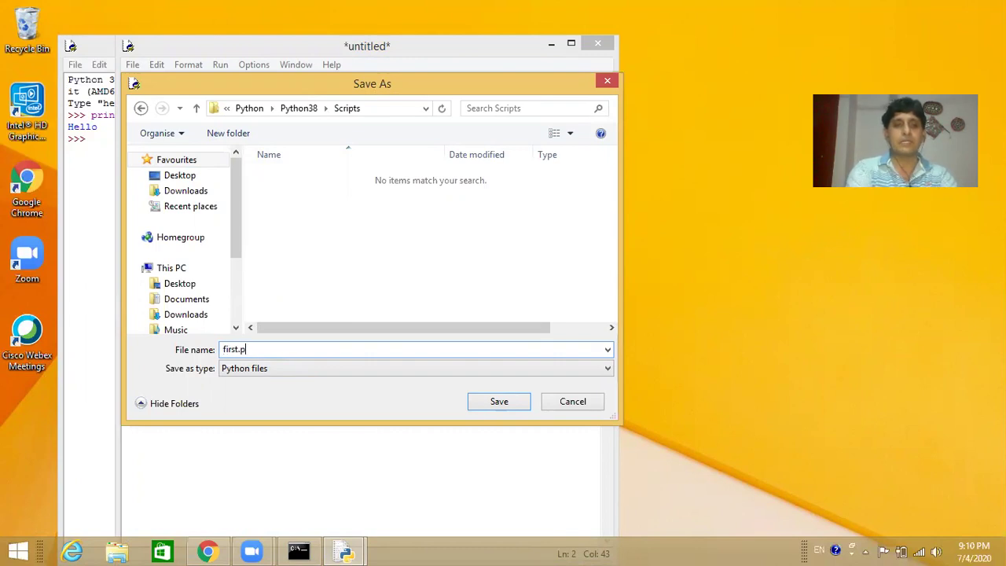
left_click(270, 367)
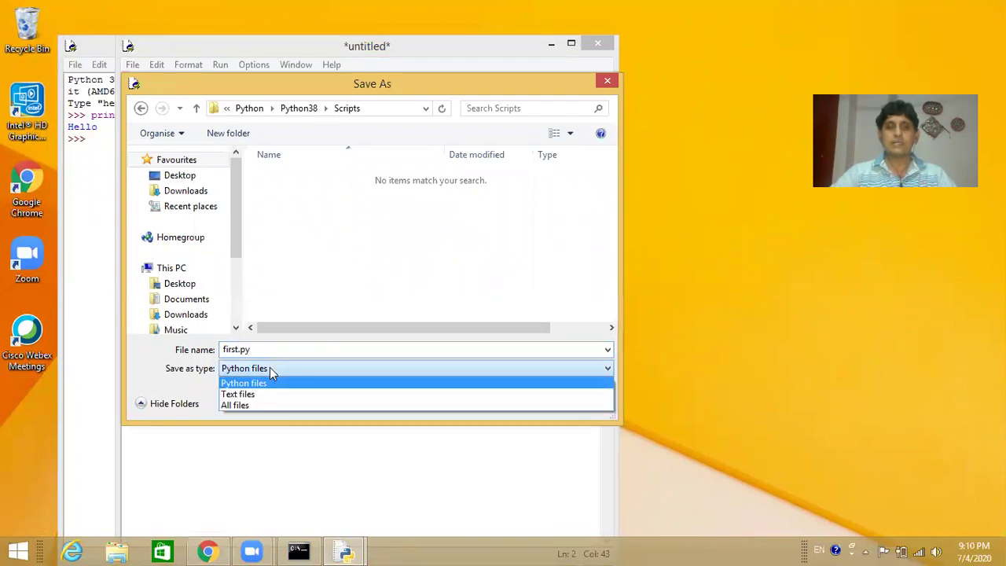
left_click(270, 367)
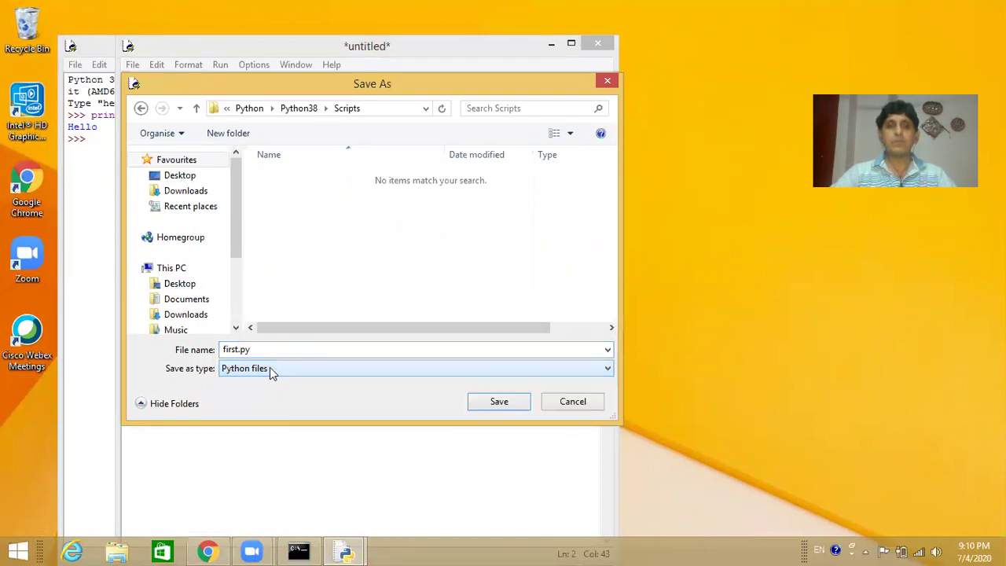
left_click(500, 402)
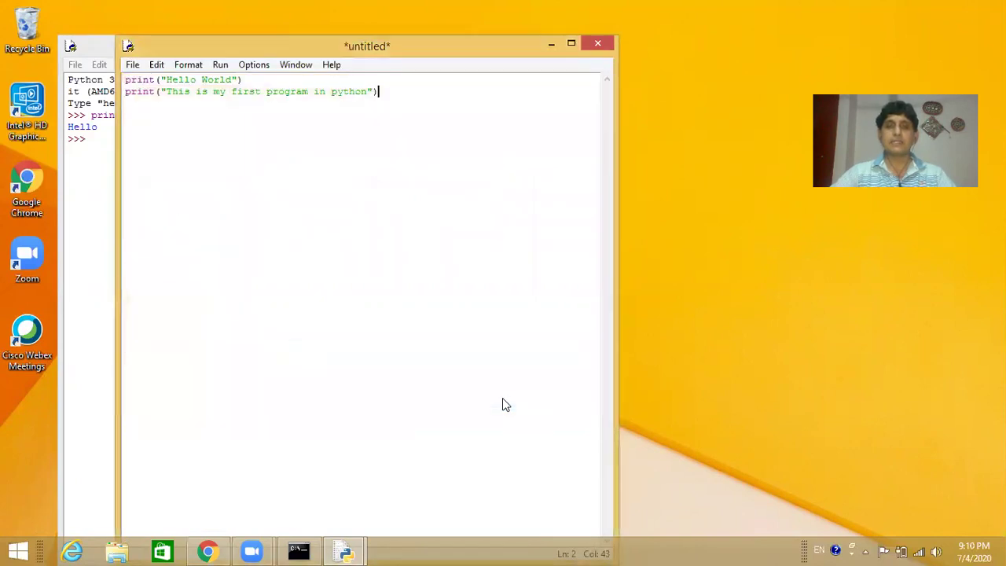
- Switch to the Command Prompt and run first.py
left_click(297, 551)
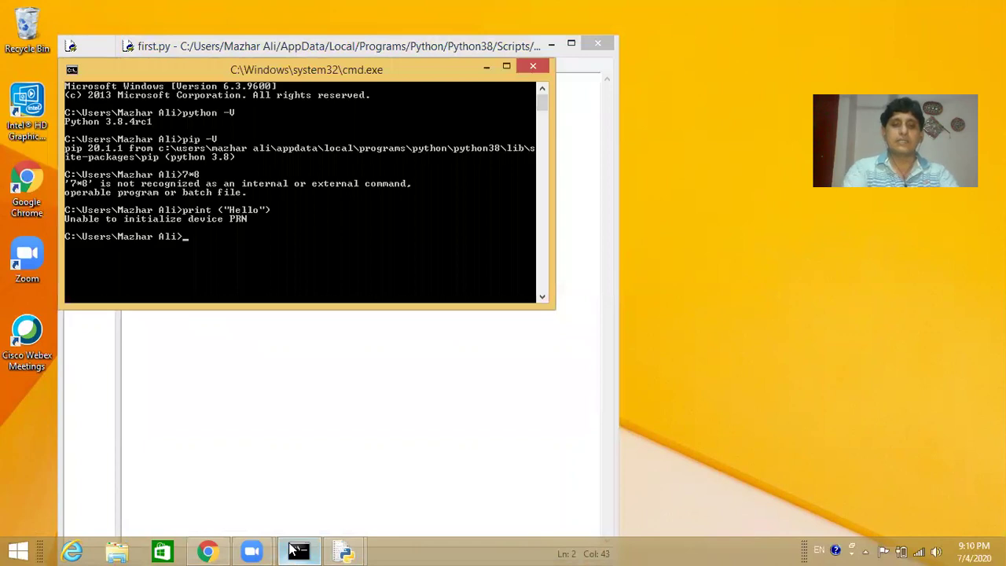
left_click(297, 551)
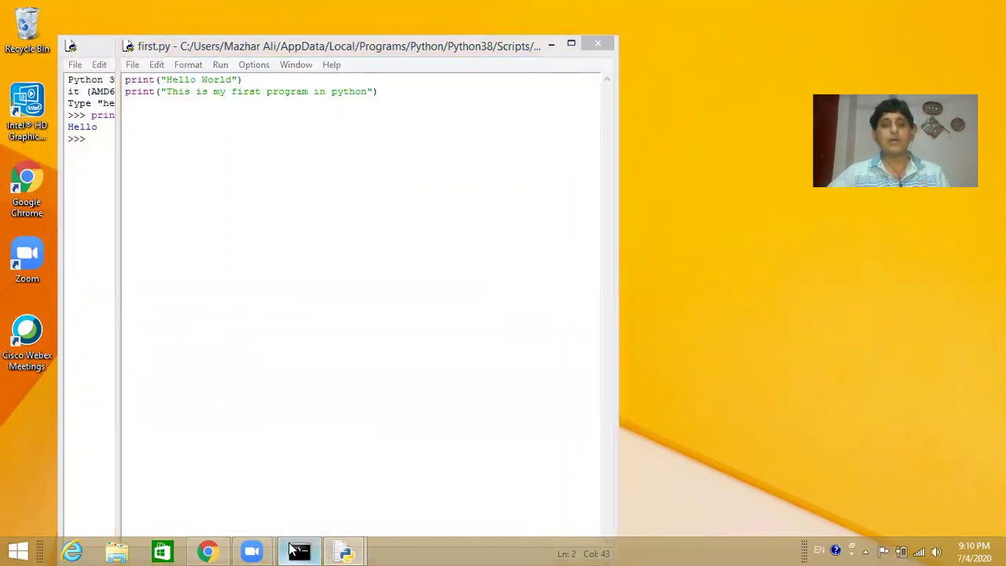
left_click(297, 550)
type("first.p")
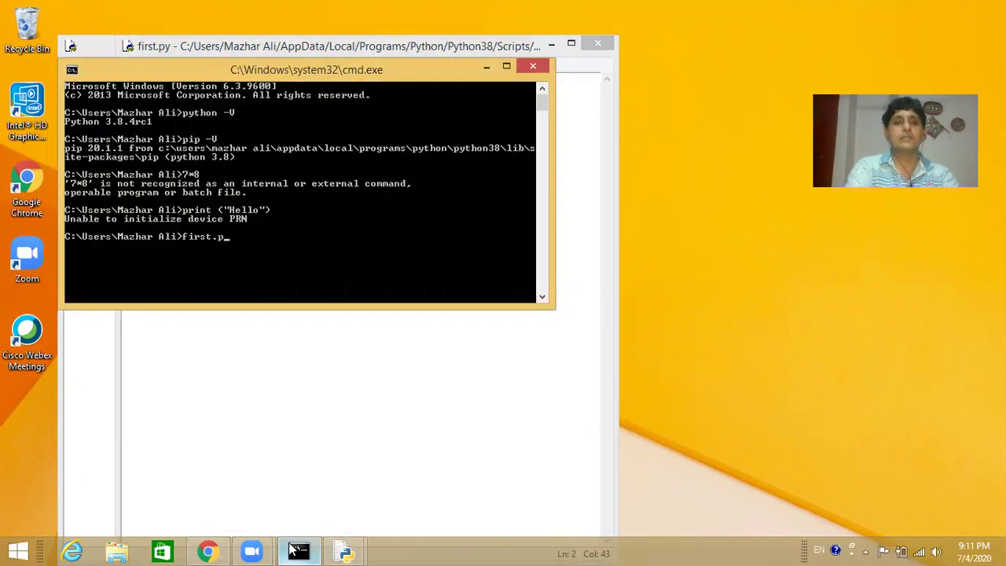
type("y")
key("Return")
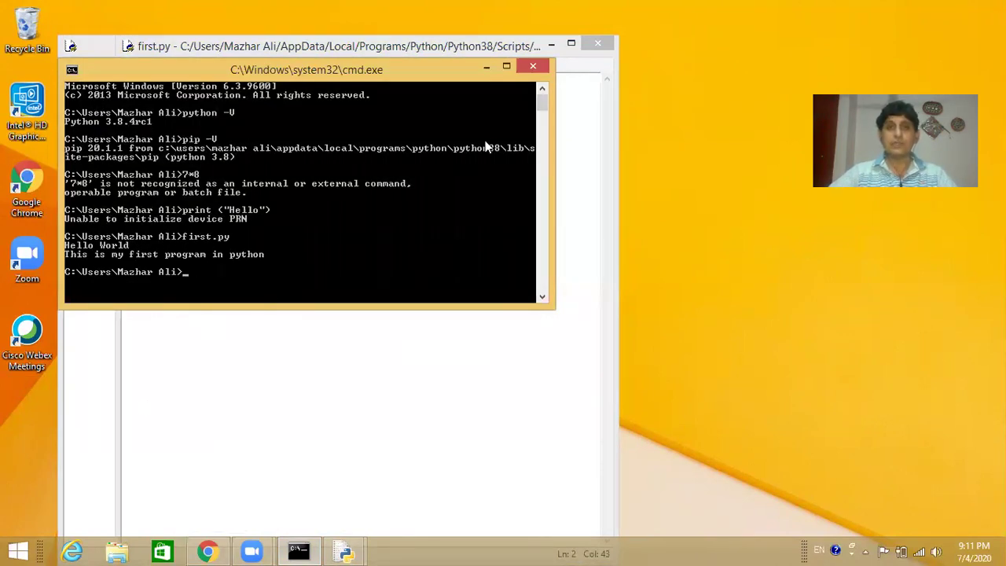
- Minimize the Command Prompt, the first.py editor and the Python Shell window
left_click(484, 70)
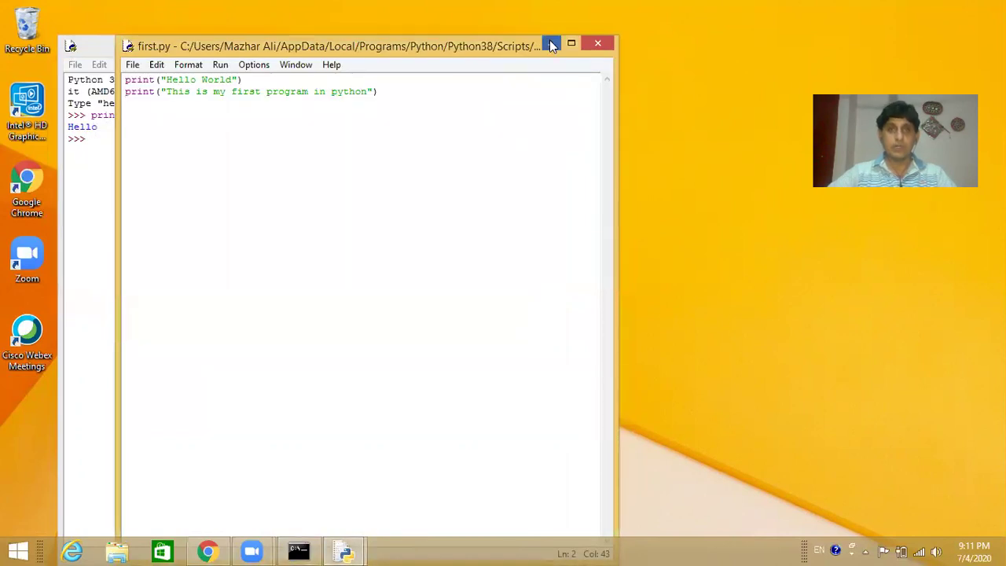
left_click(551, 46)
left_click(492, 45)
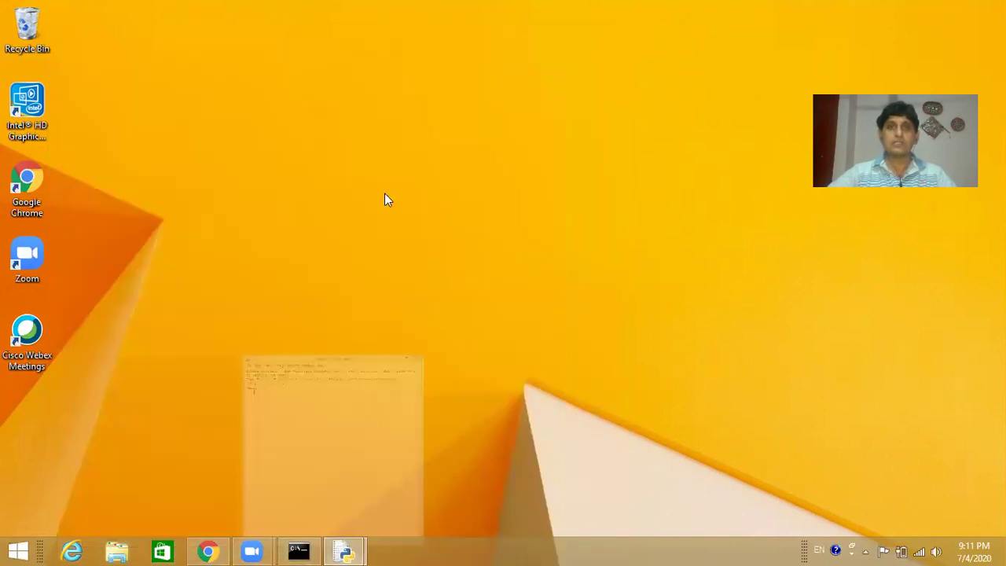
- Open the Environment Variables dialog through the advanced Windows system settings
right_click(22, 549)
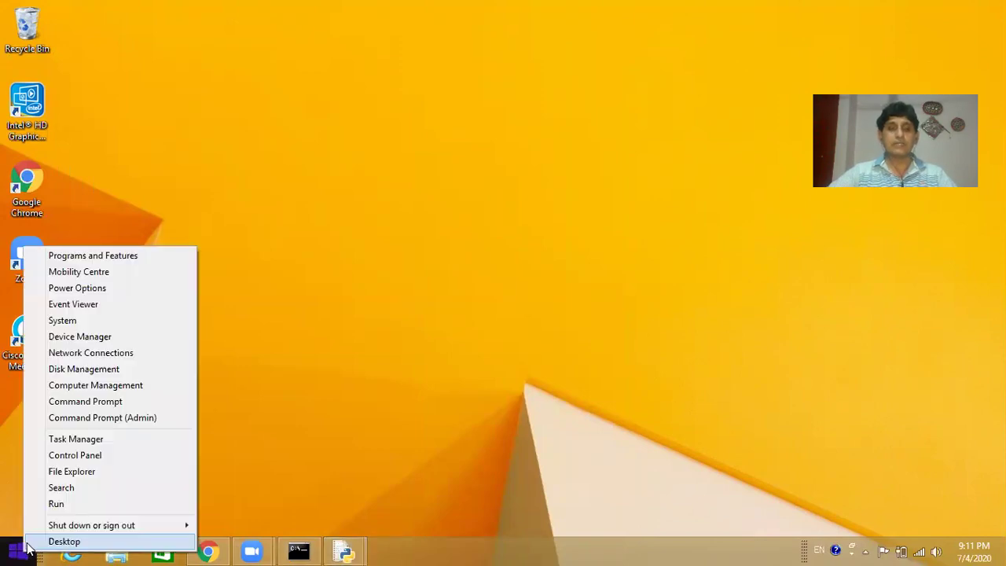
left_click(91, 321)
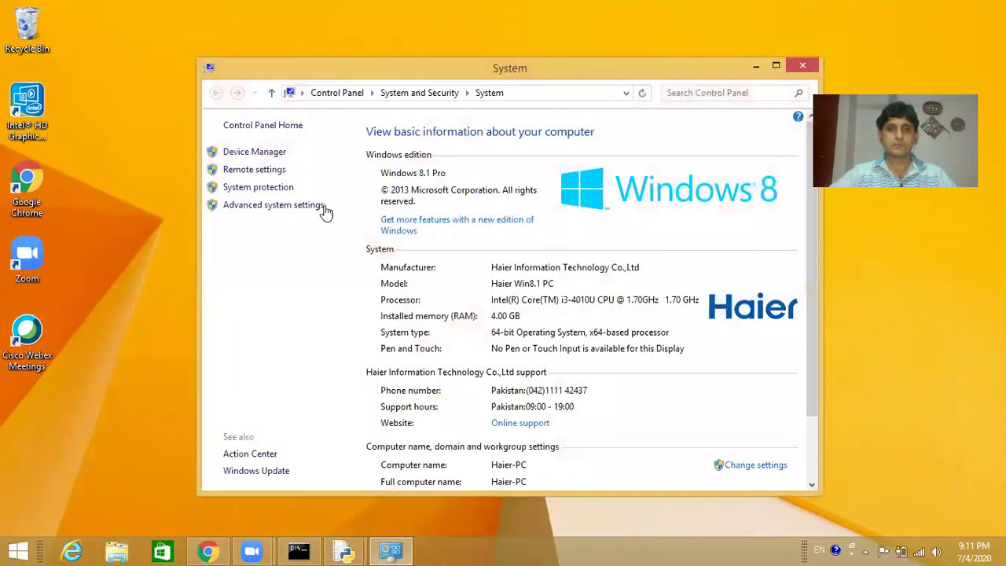
left_click(279, 208)
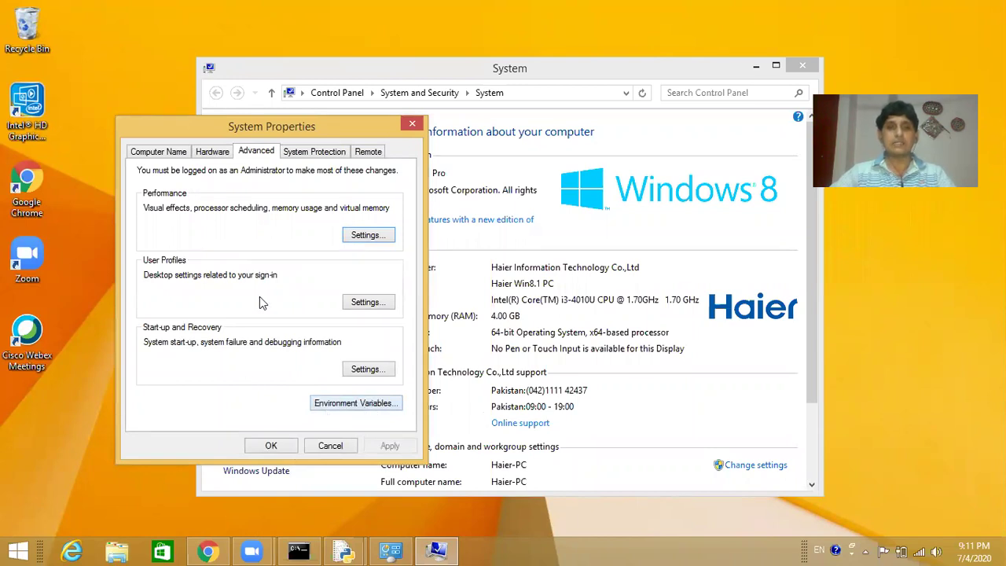
left_click(375, 406)
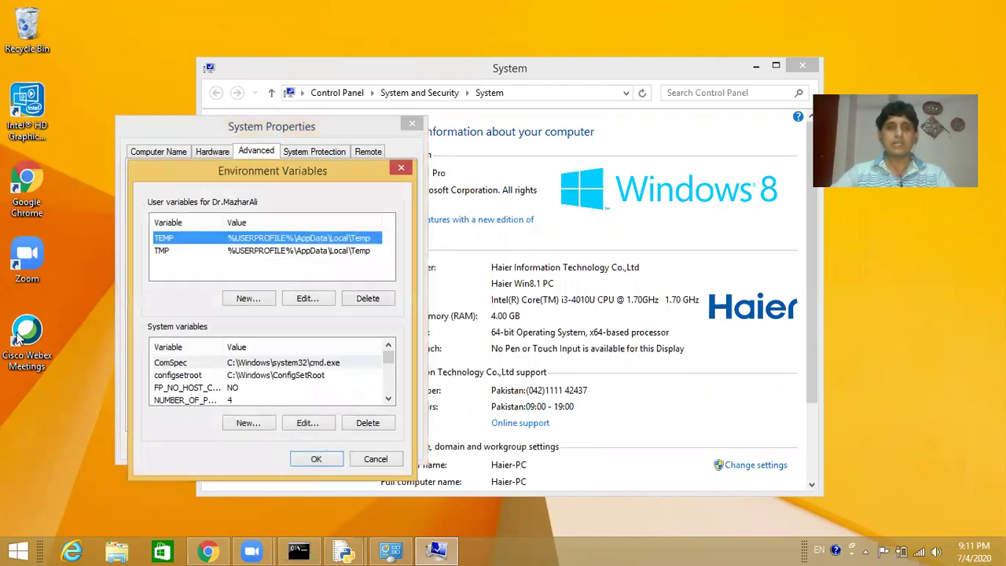
- Examine the Path and PATHEXT system variables, and close the system settings windows without changing anything
left_click(388, 399)
left_click_drag(389, 361, 388, 354)
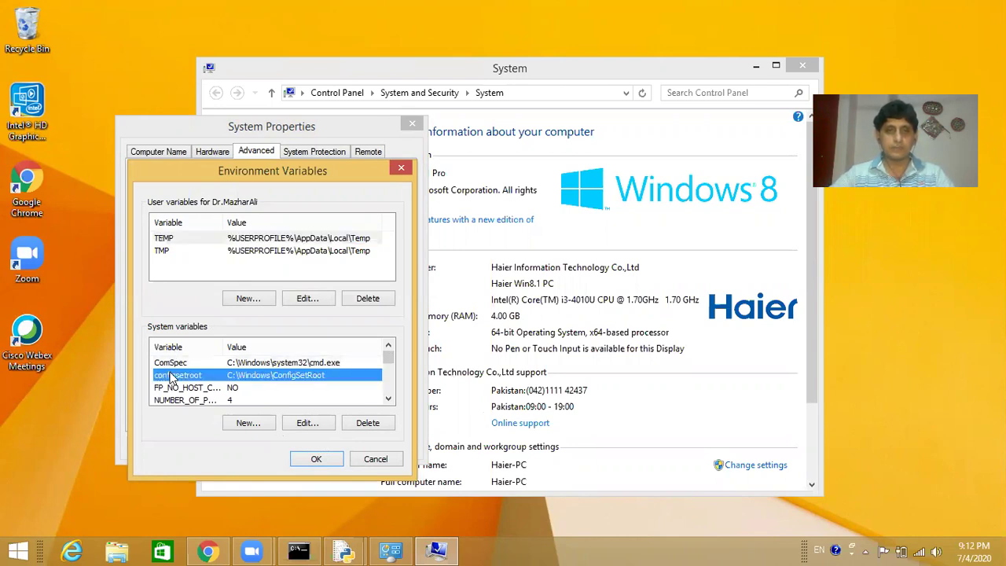
key("Down")
key("Down")
key("Down")
key("Down")
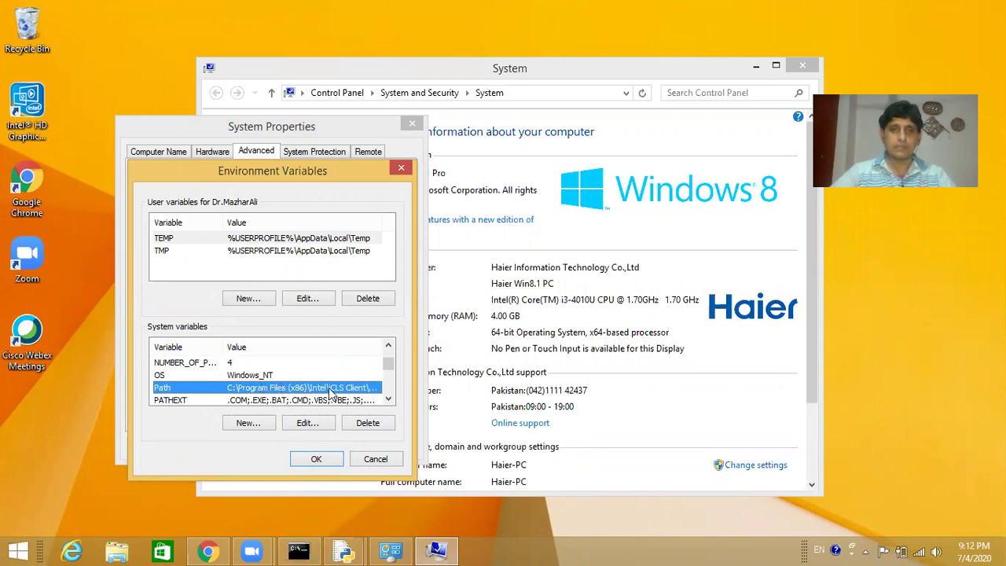
left_click(389, 400)
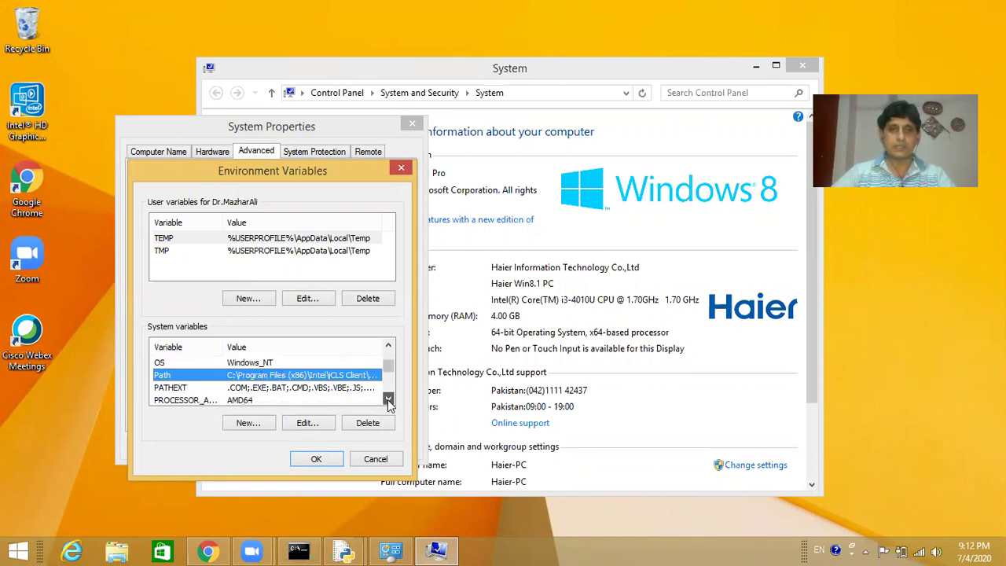
left_click(389, 400)
left_click(389, 400)
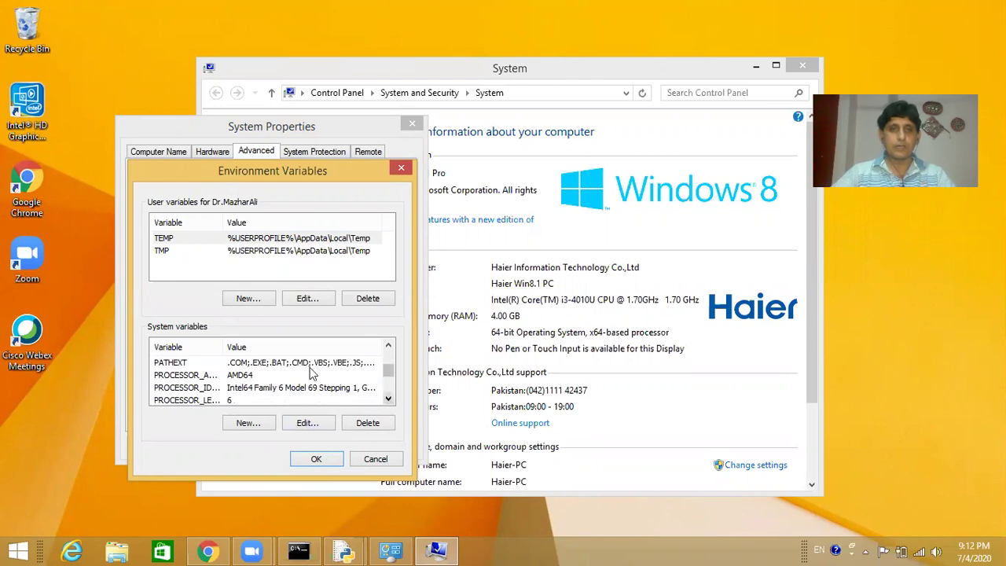
left_click(180, 364)
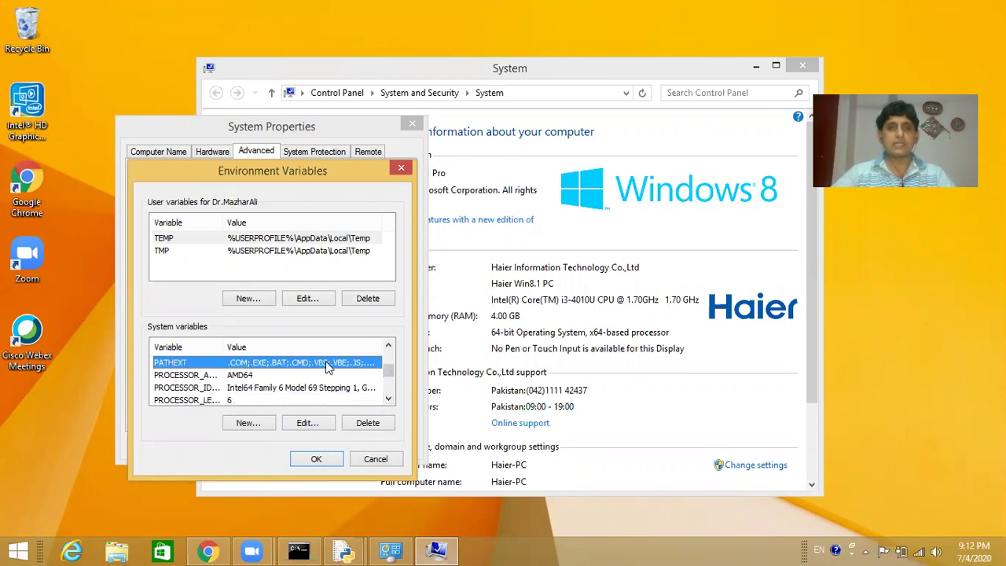
left_click(376, 459)
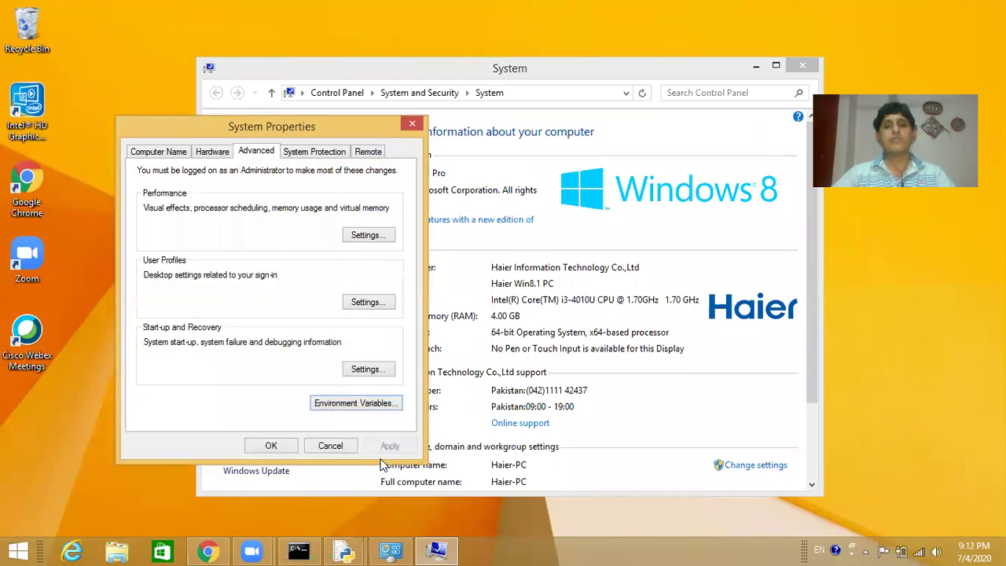
left_click(337, 446)
left_click(803, 69)
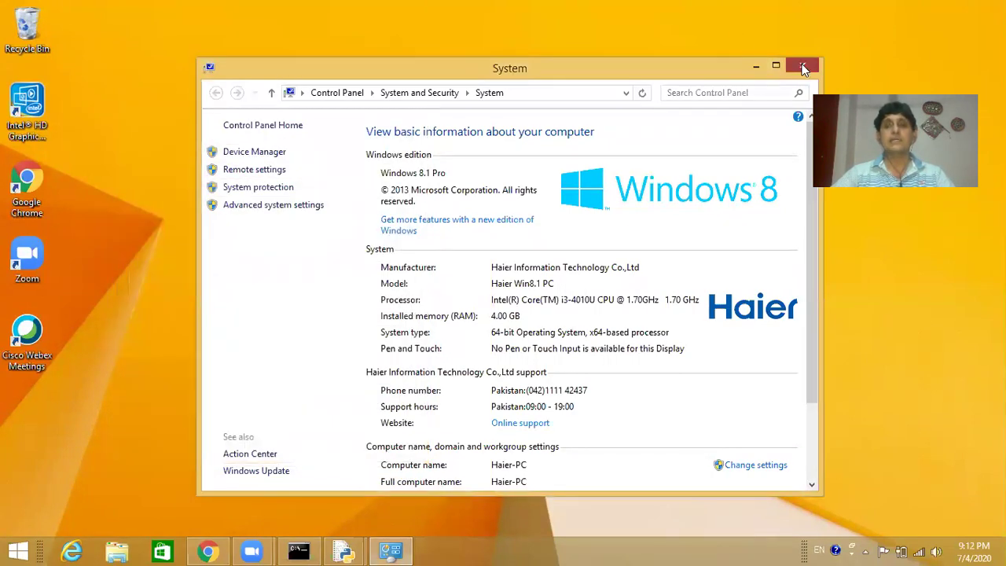
- Look through the Program Files and Program Files (x86) folders on drive C for a Python installation
left_click(114, 550)
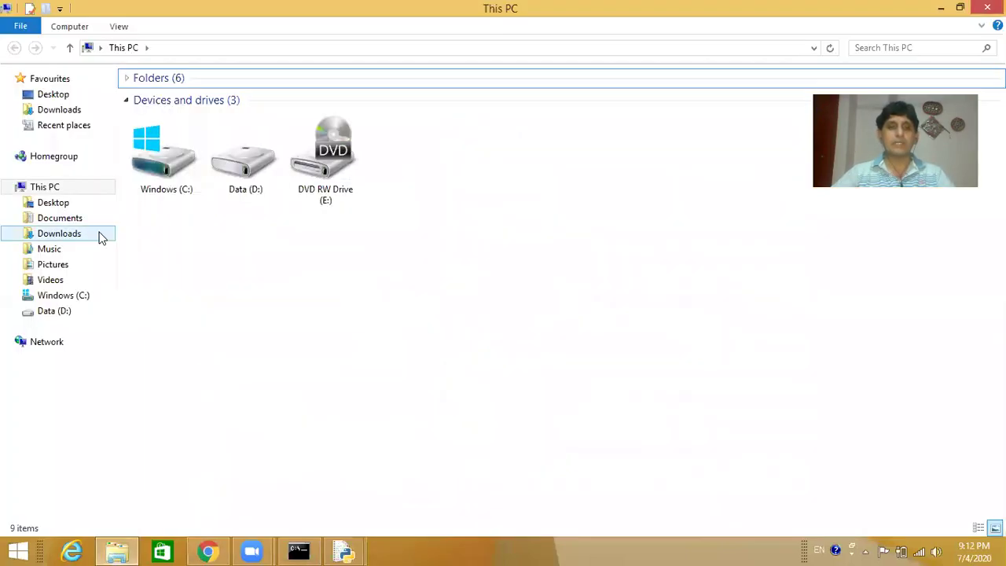
left_click(75, 297)
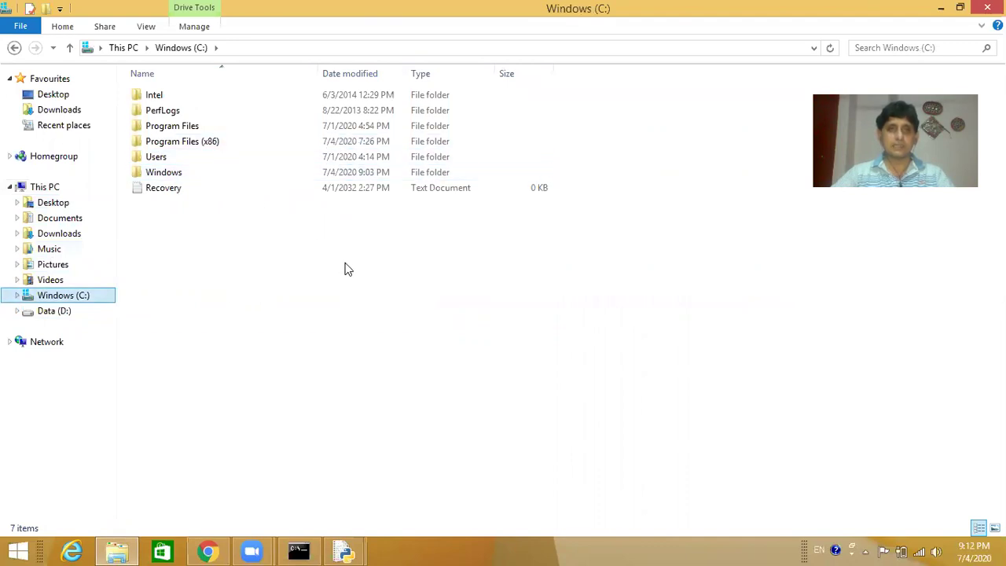
double_click(145, 131)
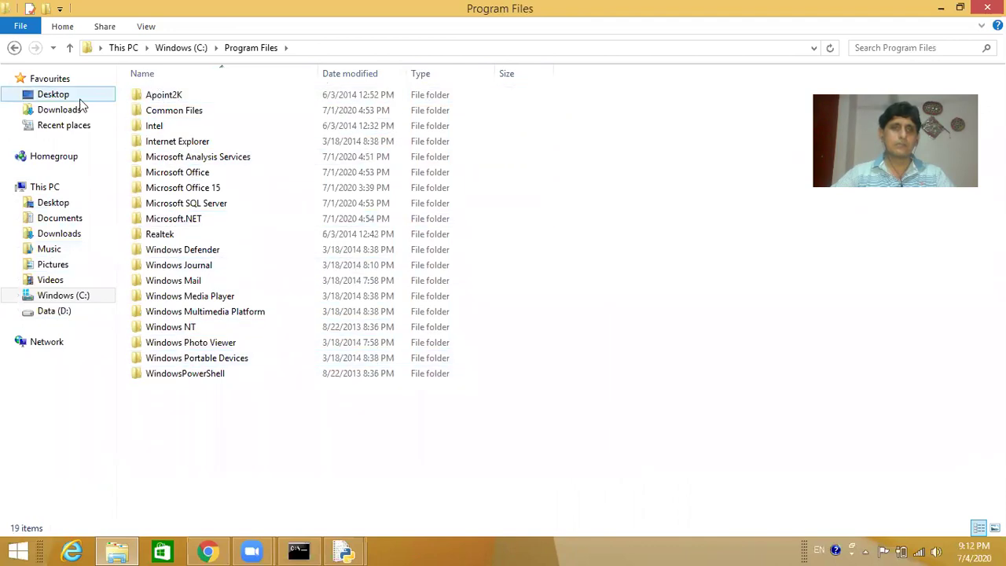
left_click(14, 47)
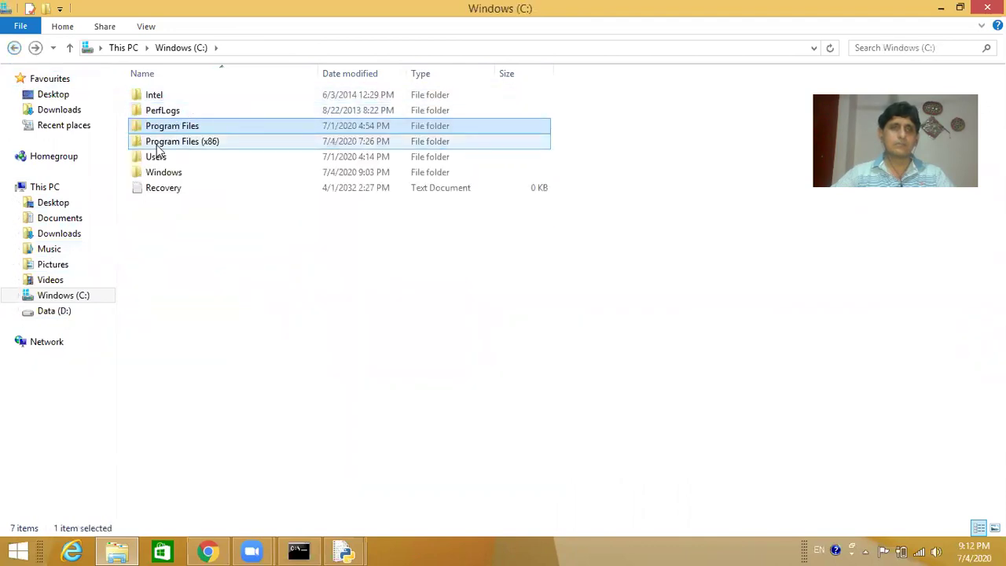
double_click(157, 145)
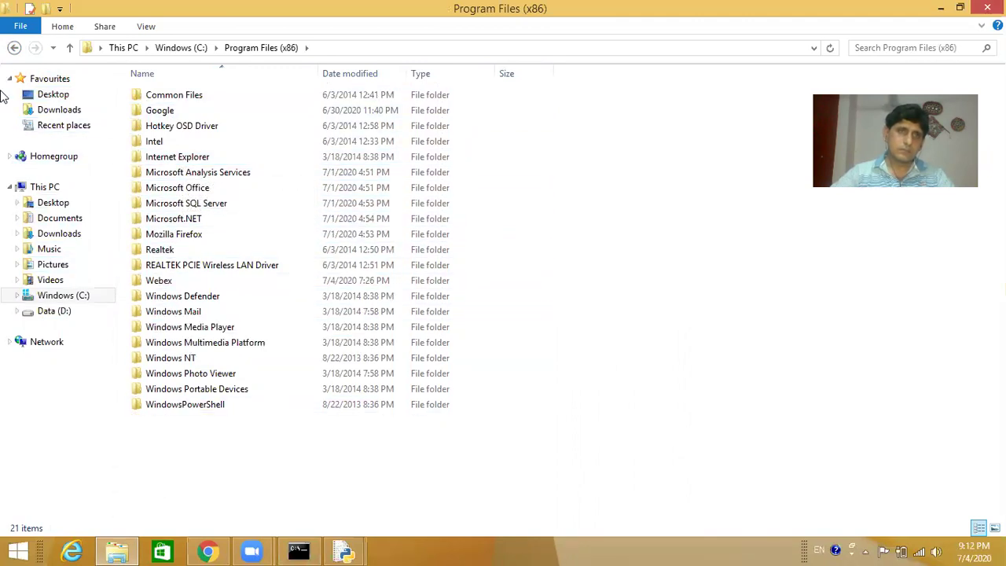
left_click(15, 47)
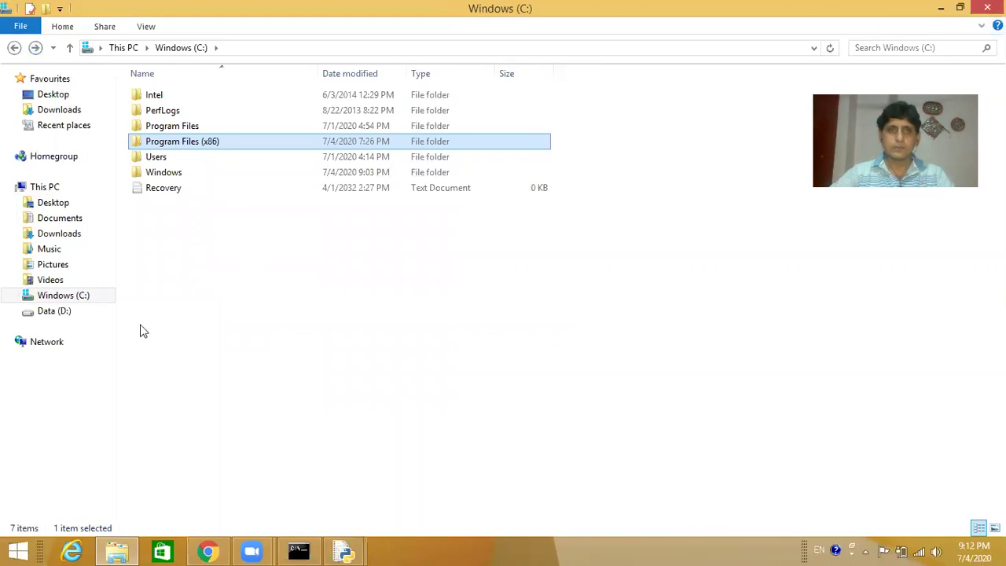
left_click(251, 287)
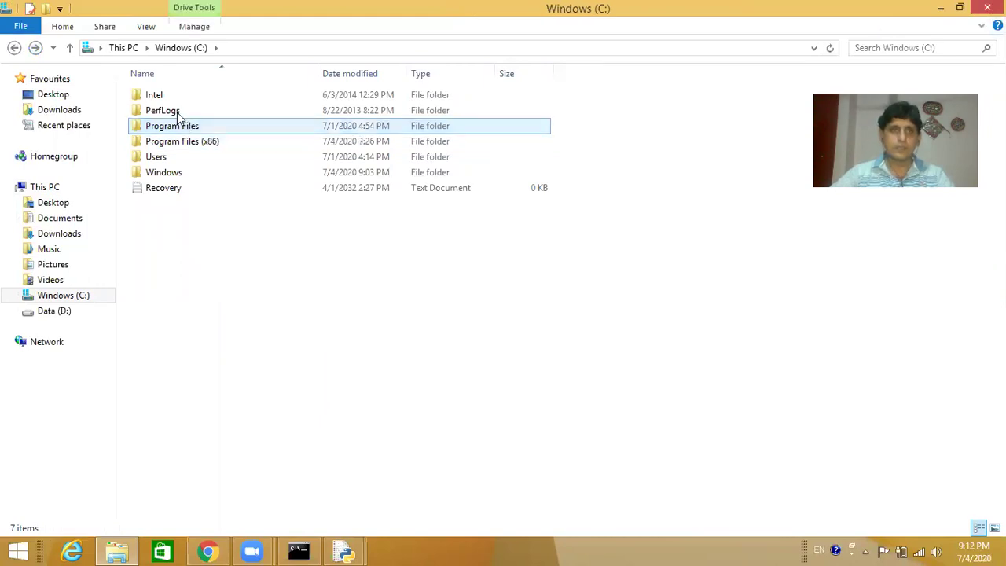
- Search drive C for "python"
left_click(889, 47)
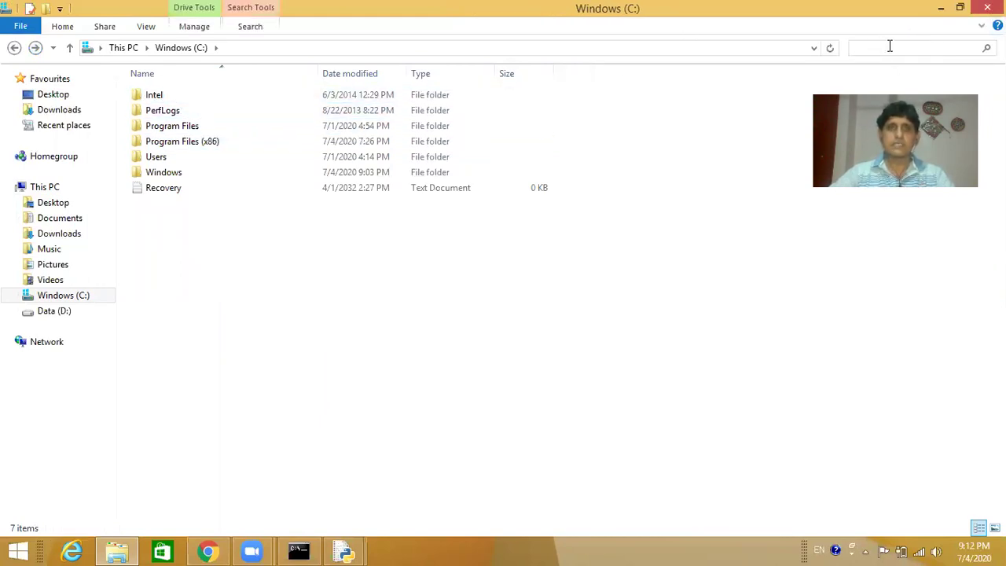
type("py")
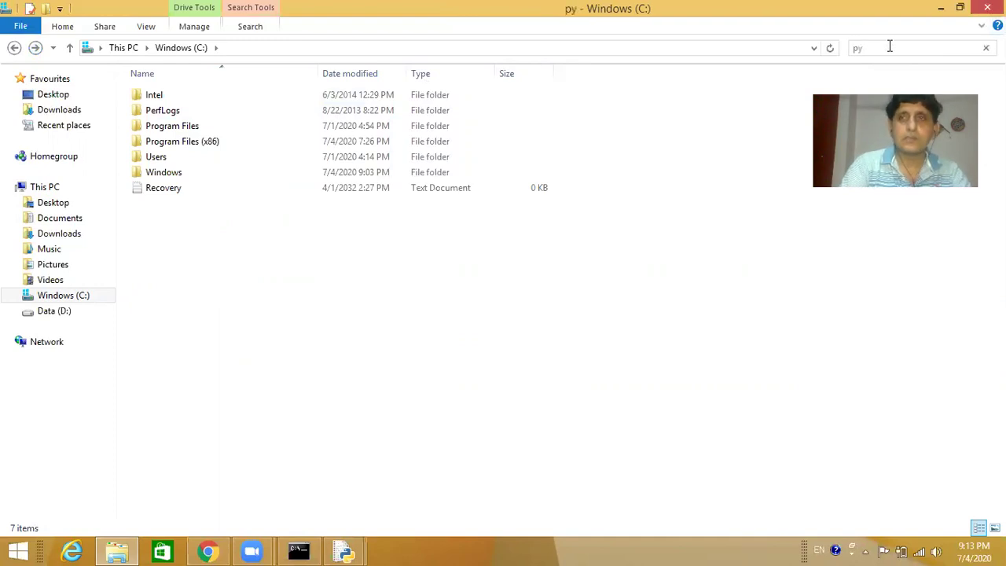
type("thon")
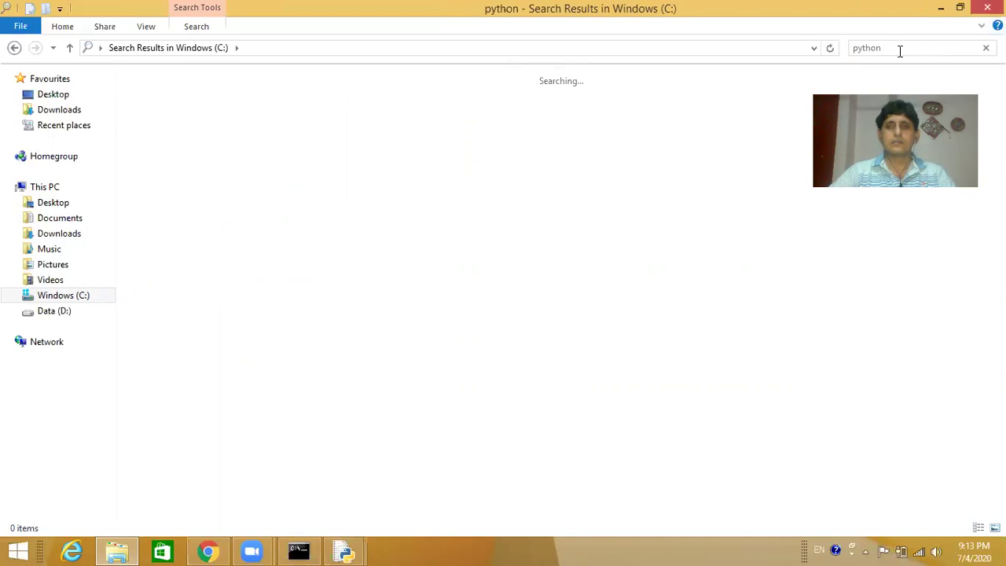
- Leave the search and browse on drive C to AppData\Local\Programs inside the user's profile folder
left_click(94, 233)
left_click(87, 297)
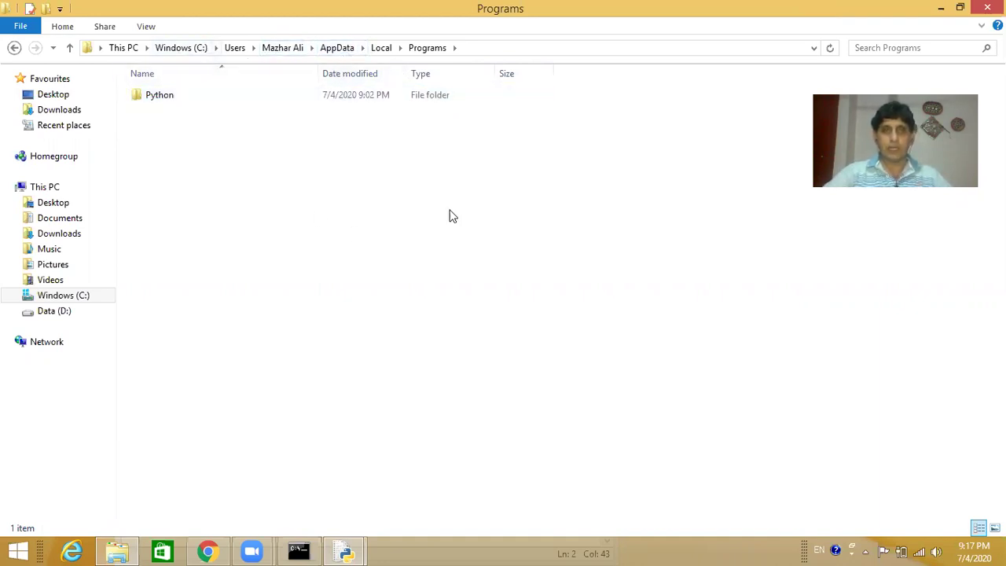
left_click(275, 94)
left_click(328, 129)
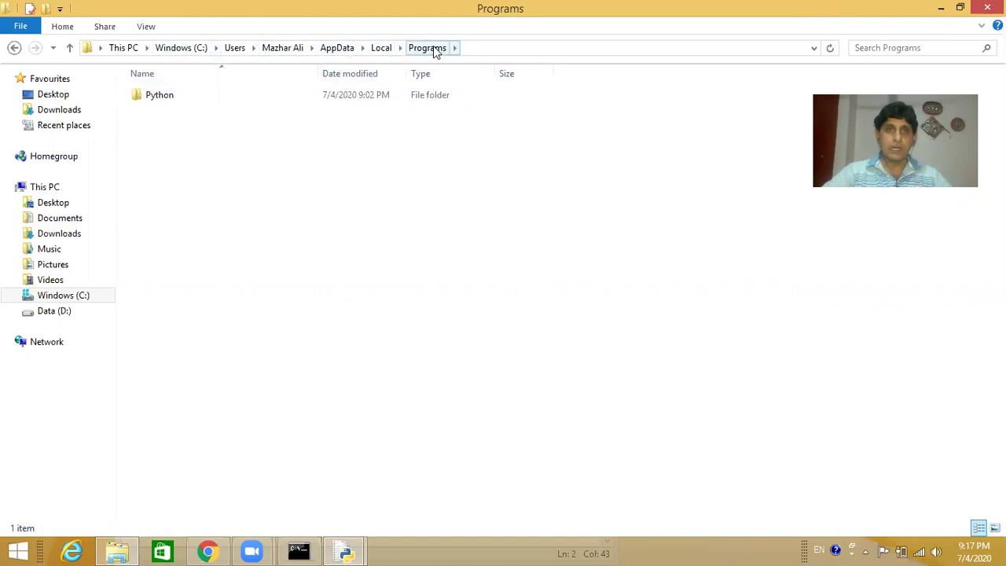
- Open Python\Python38\Scripts inside the Programs folder and copy the full path of the Scripts folder
left_click(153, 101)
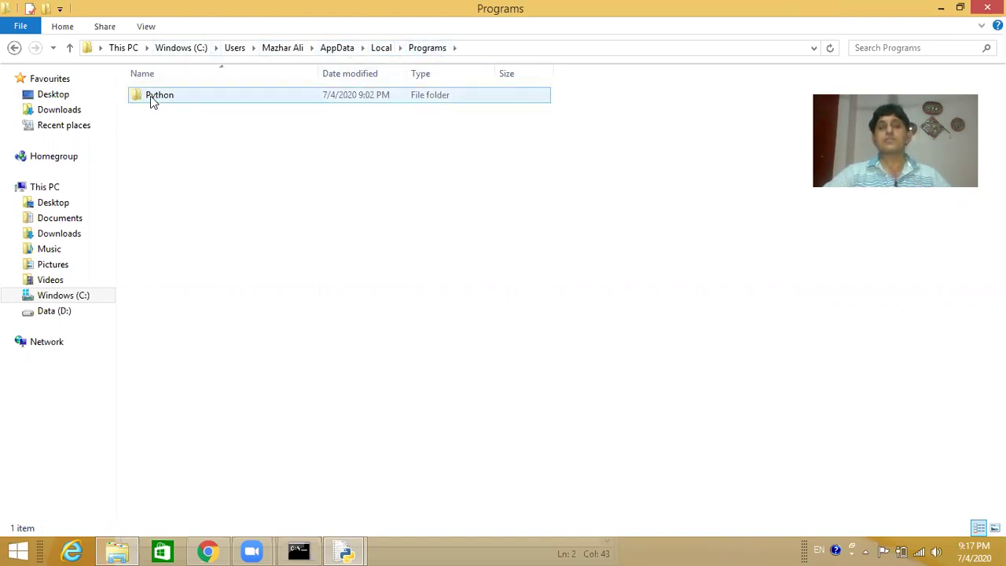
double_click(154, 100)
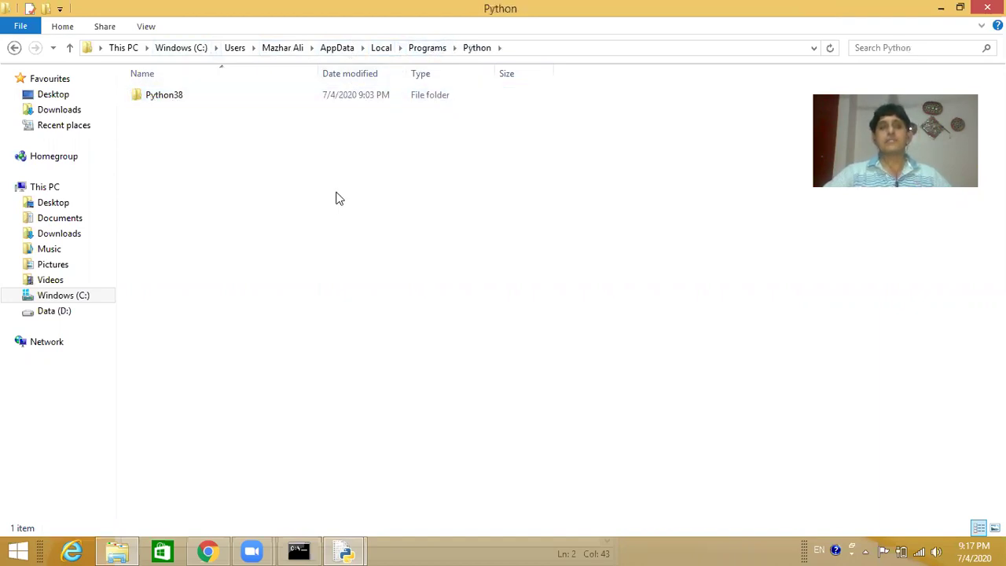
double_click(163, 103)
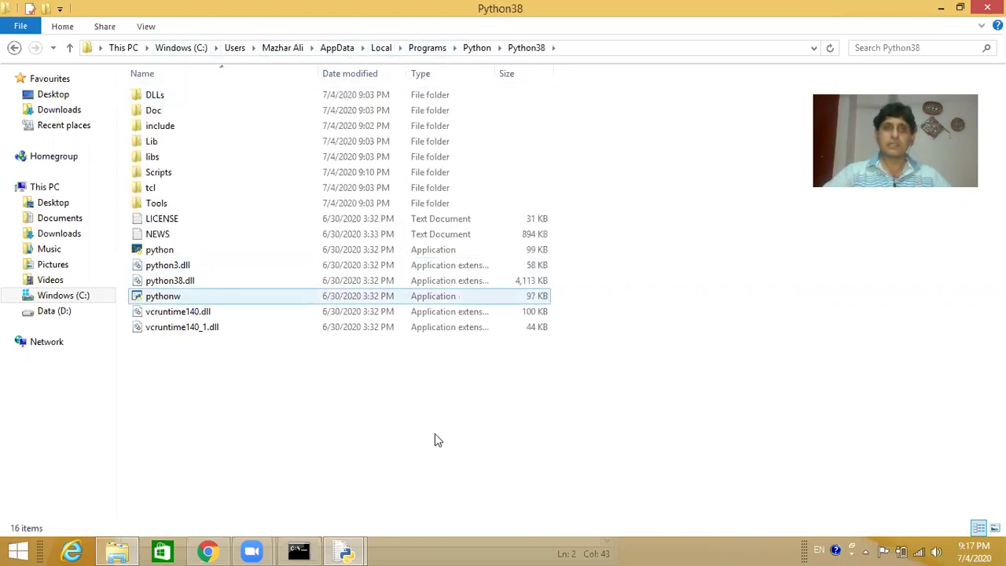
double_click(157, 172)
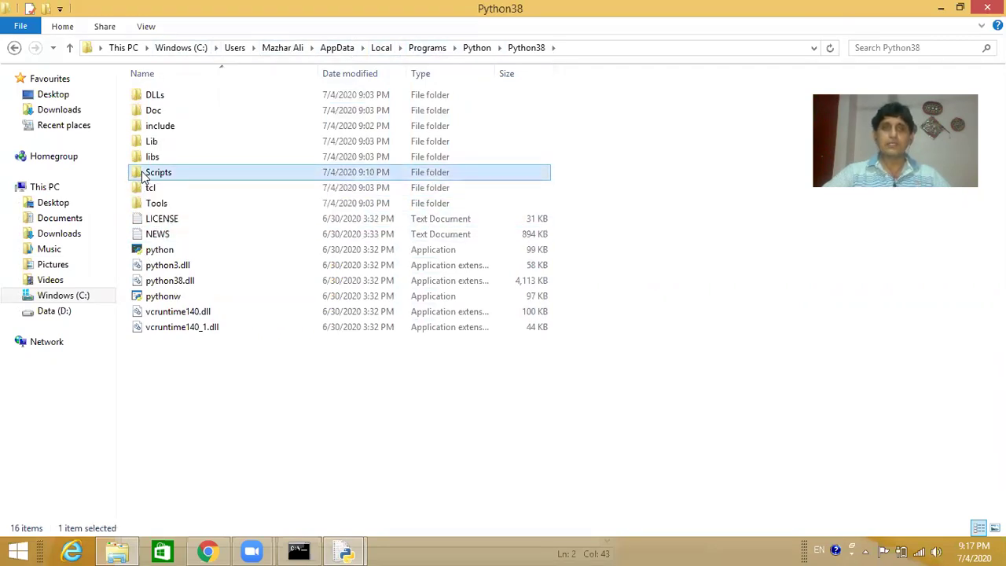
left_click(638, 49)
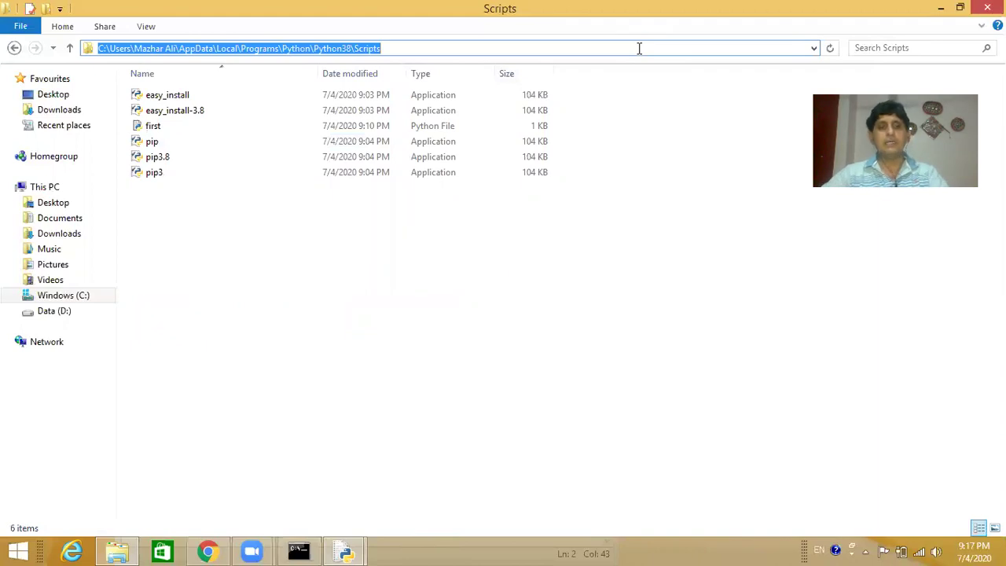
- Open the Environment Variables dialog through the advanced Windows system settings
right_click(24, 549)
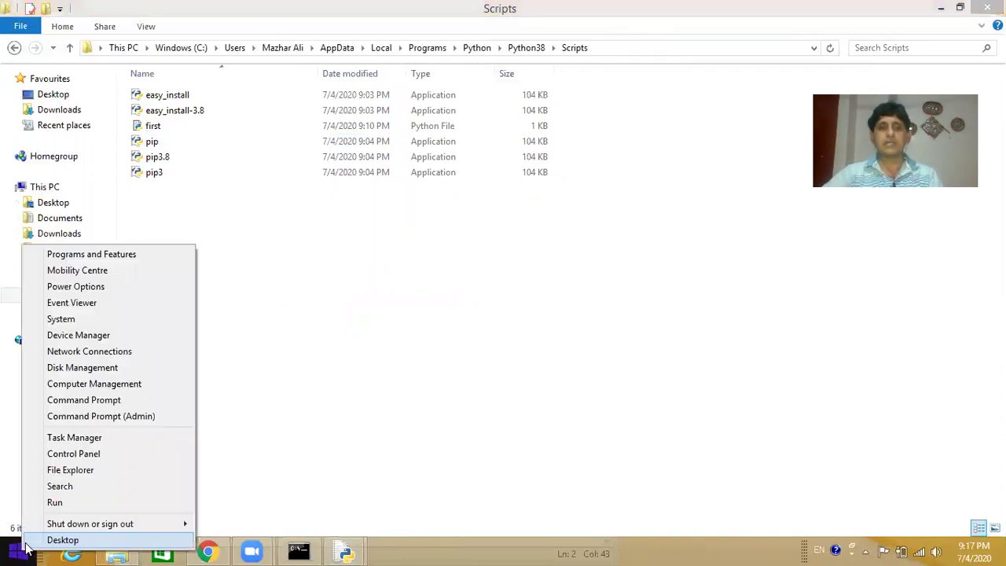
left_click(82, 319)
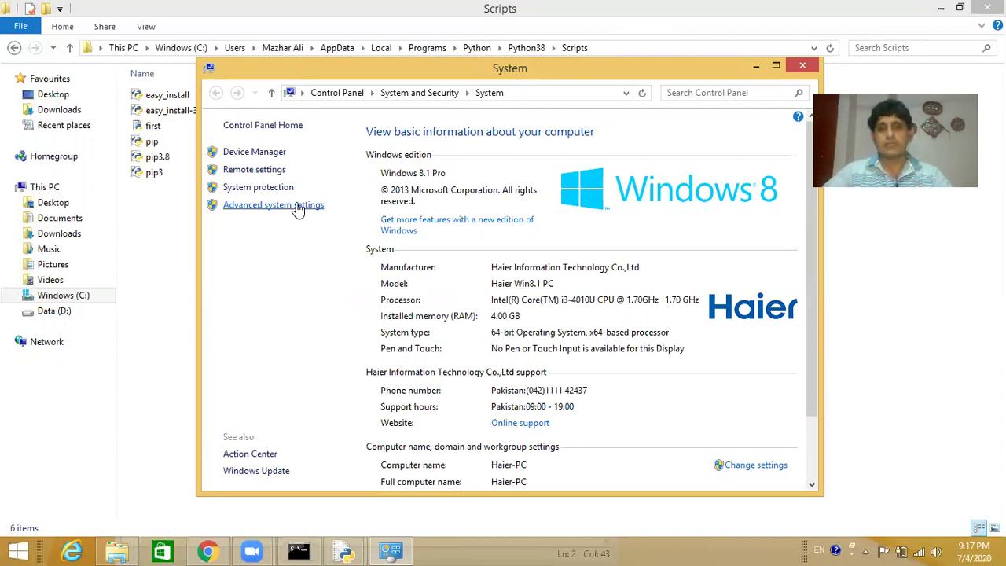
left_click(299, 206)
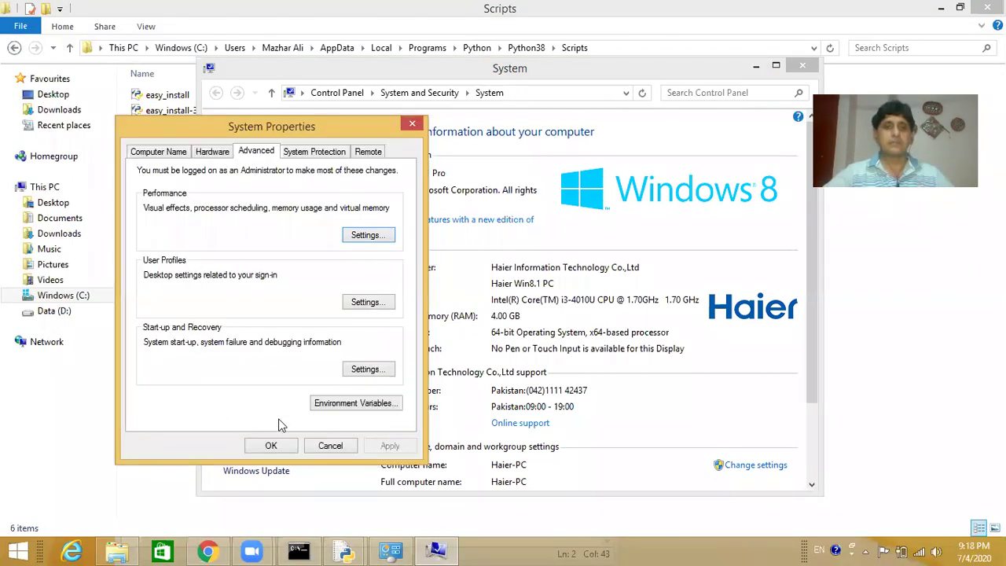
left_click(351, 404)
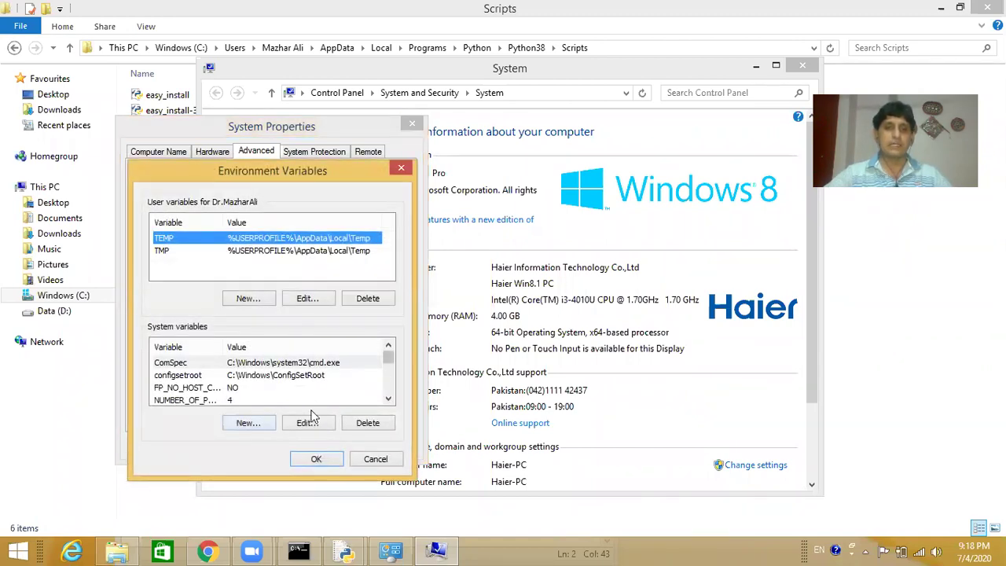
- Fill in a new system variable named path with the copied Python38\Scripts folder path, and cancel it
left_click(246, 424)
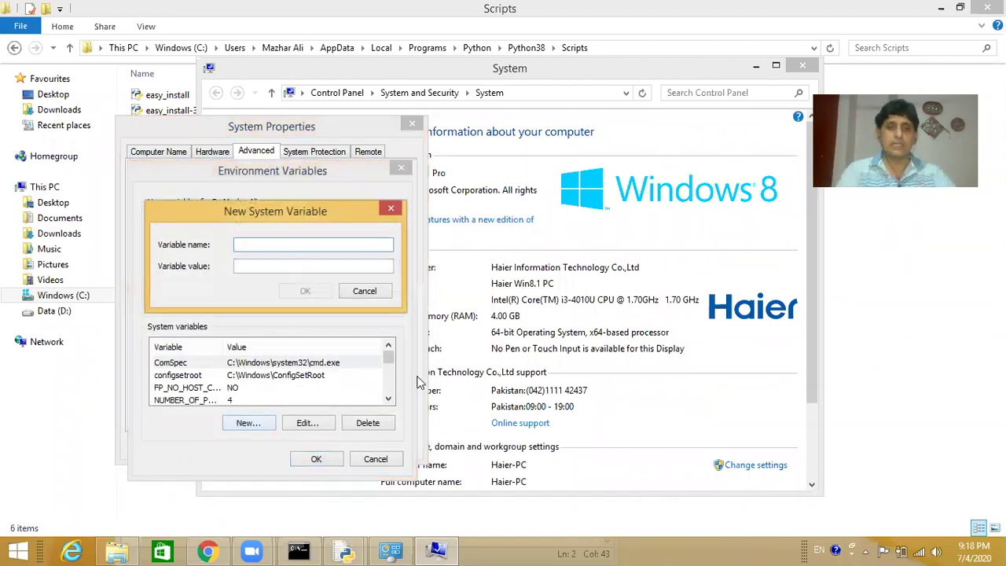
type("pt")
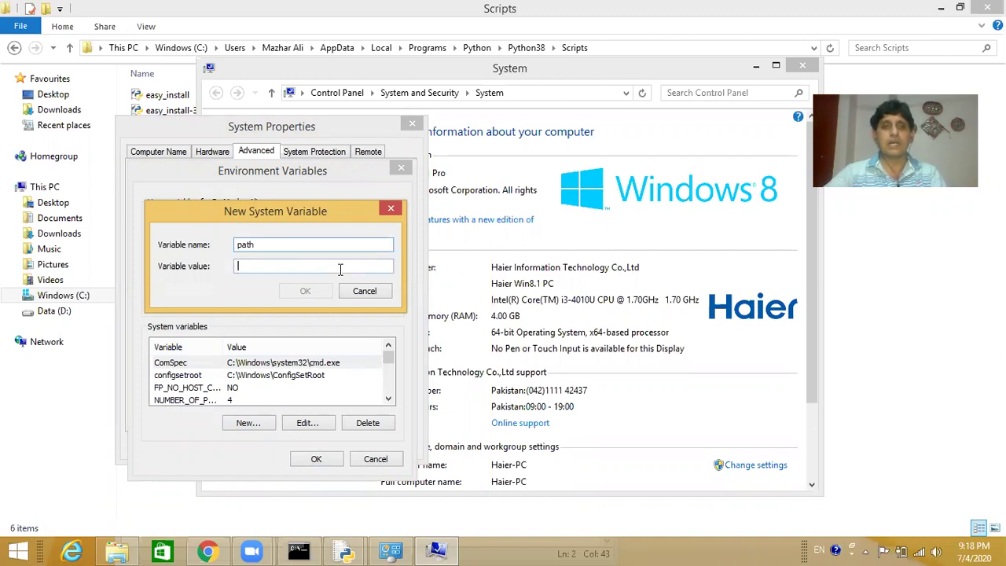
key("ctrl+v")
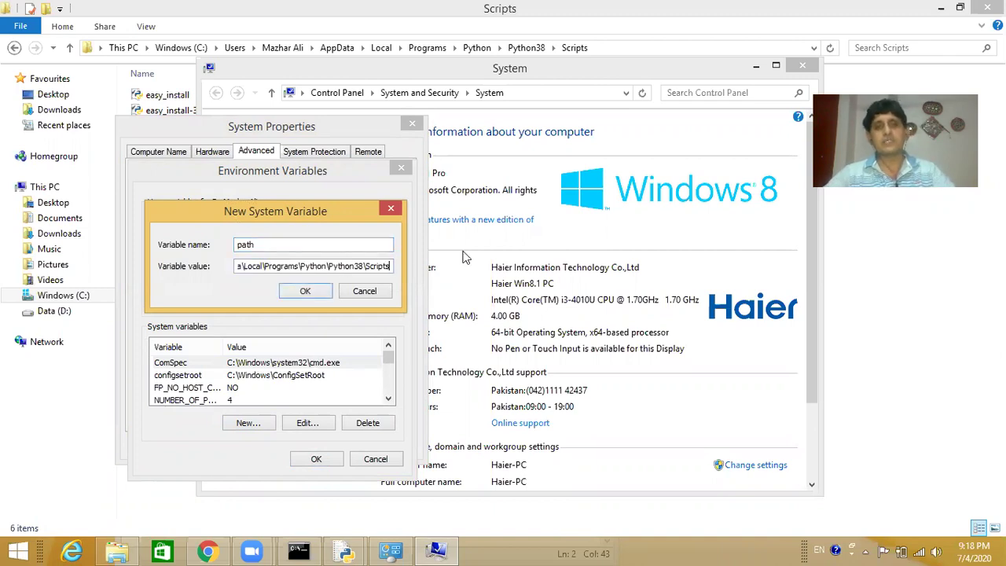
left_click(364, 292)
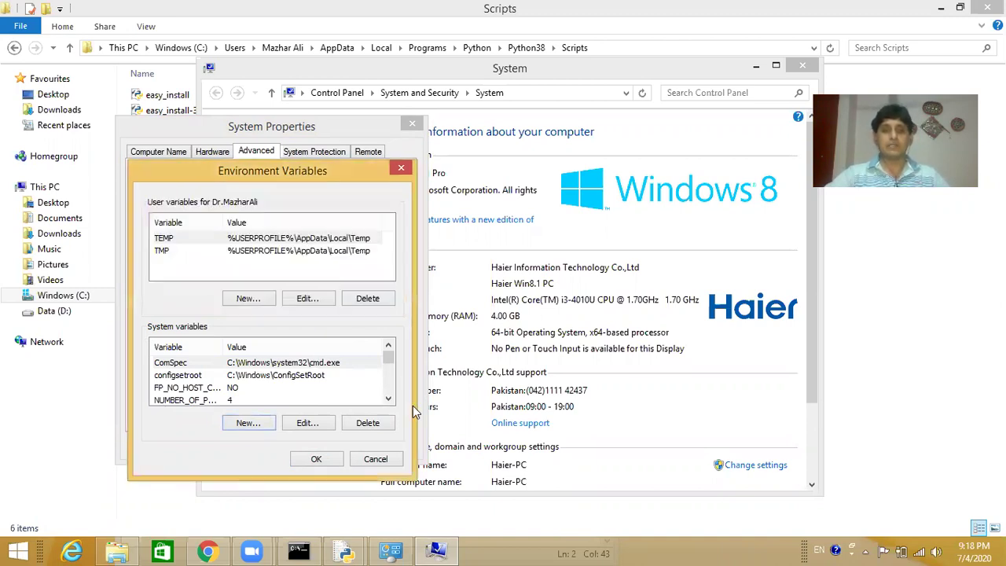
- Close the Environment Variables, System and System Properties windows, and the File Explorer window showing the Scripts folder
left_click(376, 459)
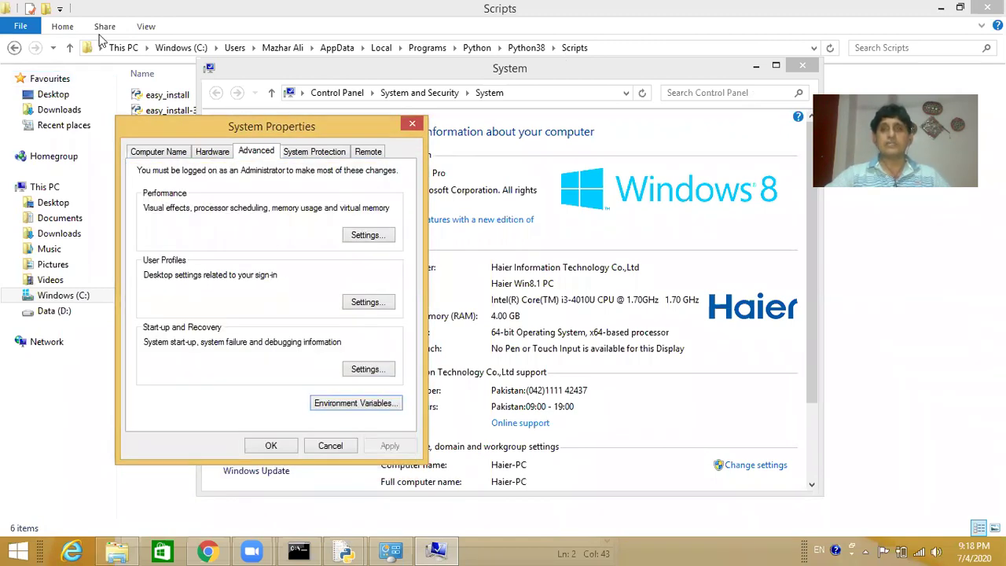
left_click(802, 65)
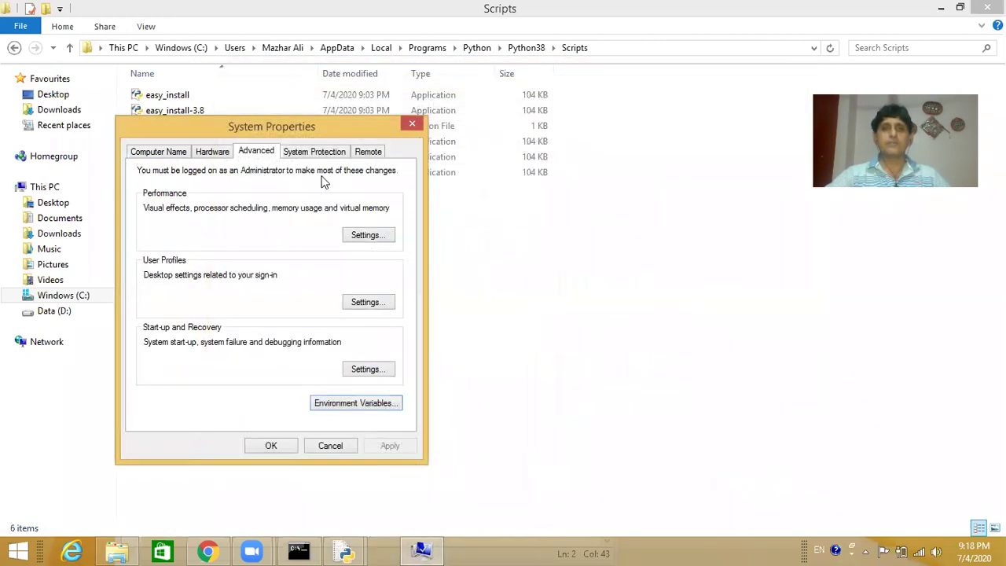
left_click(412, 124)
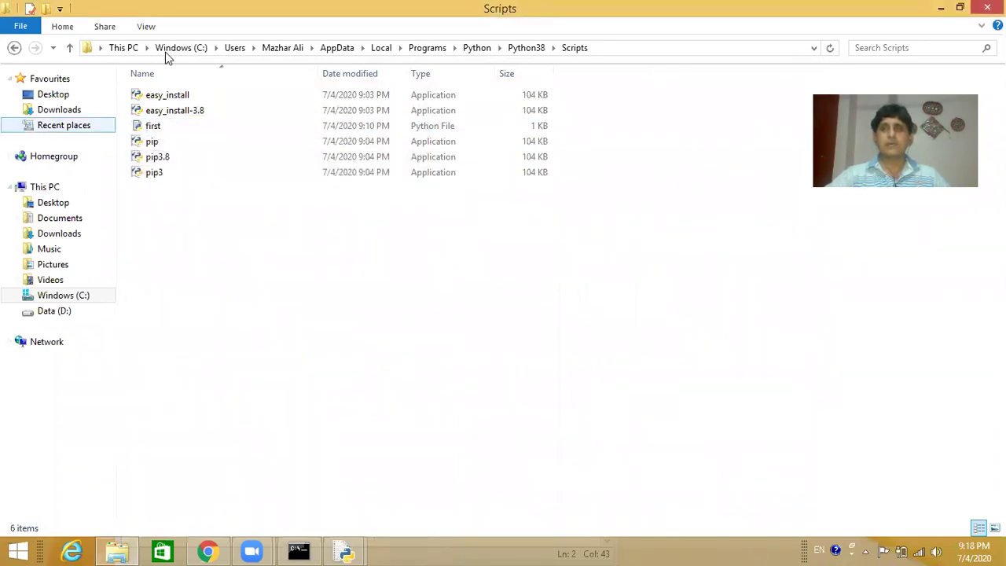
key("alt+F4")
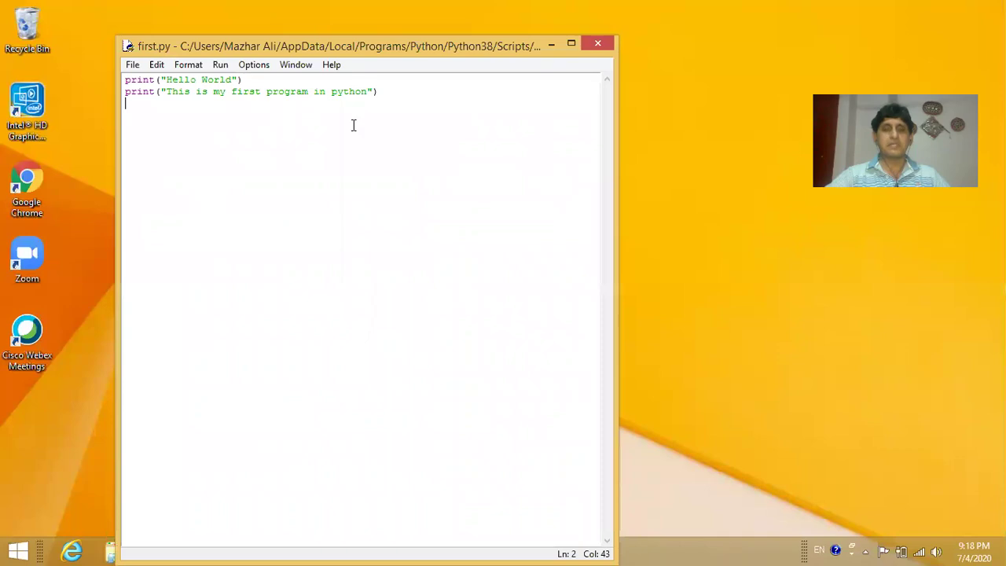
- Review the print statements in first.py and add an empty line after the second one
mouse_move(1004, 560)
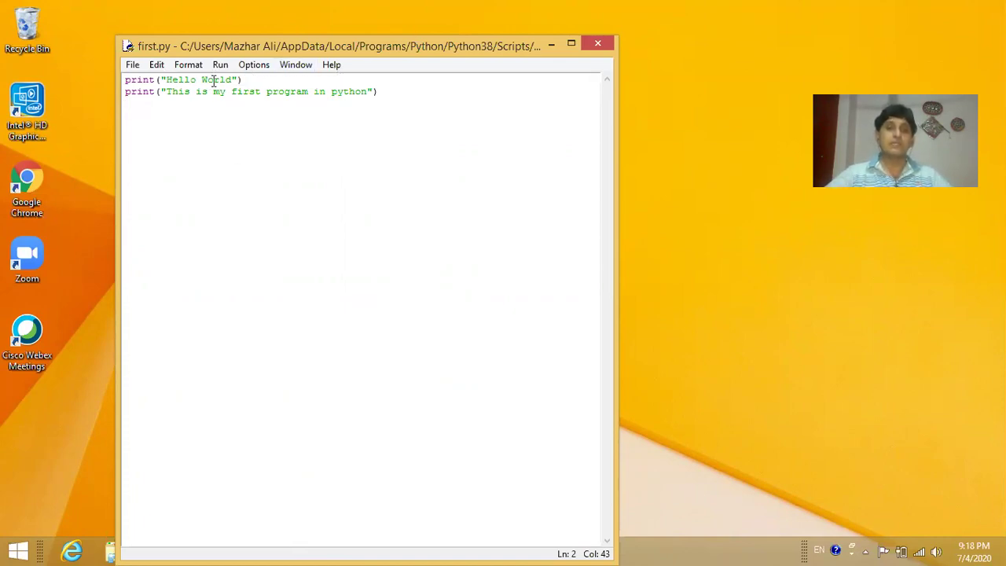
left_click_drag(253, 82, 123, 80)
left_click(272, 140)
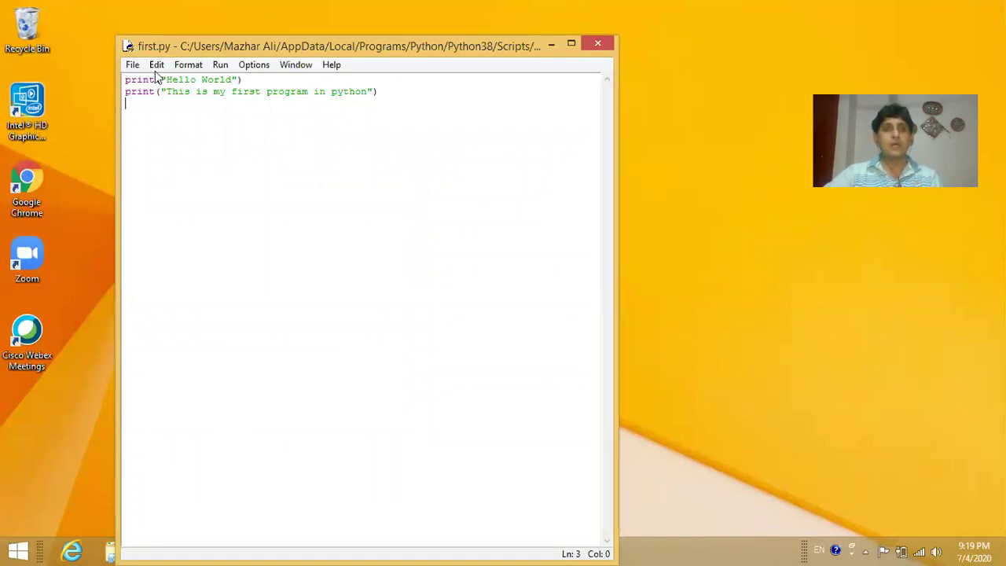
left_click(417, 91)
key("Return")
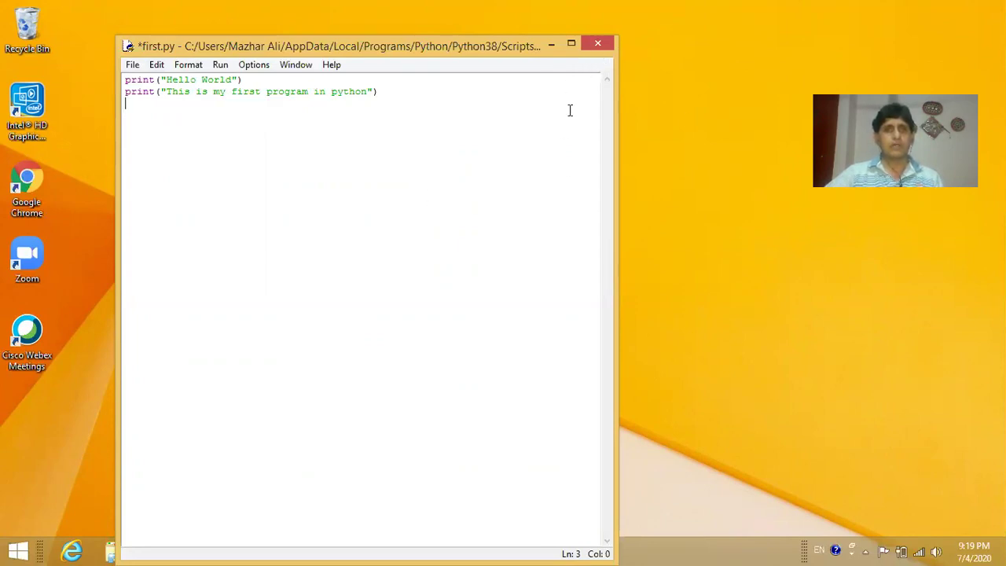
- Minimize the first.py editor, review the first.py output in the Command Prompt, and minimize that window
left_click(551, 45)
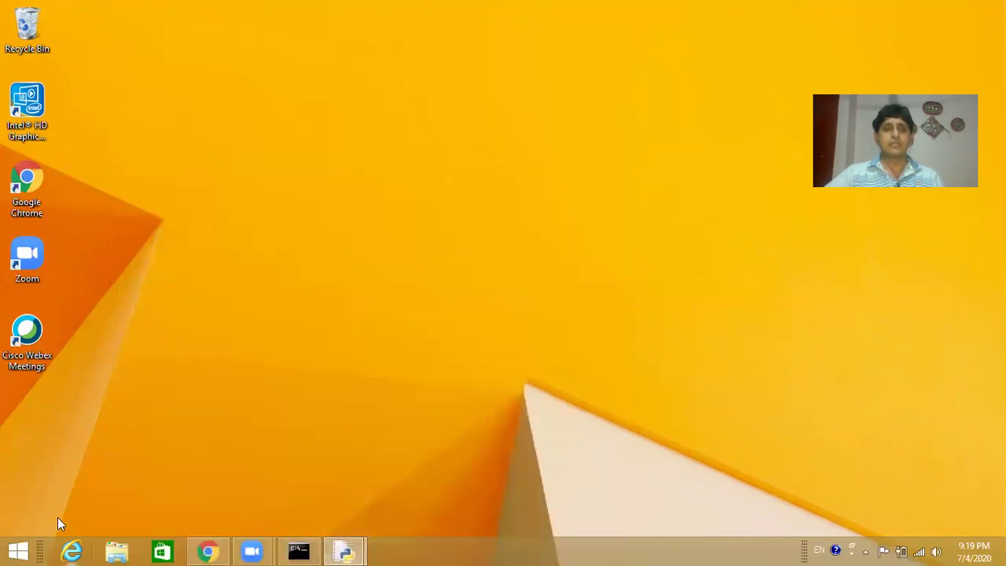
left_click(297, 551)
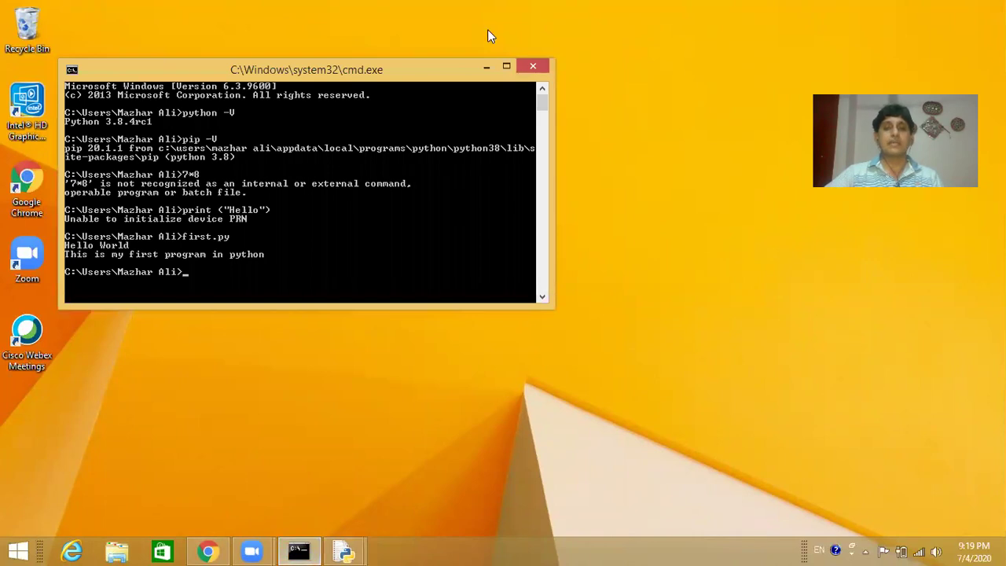
left_click(486, 70)
mouse_move(344, 550)
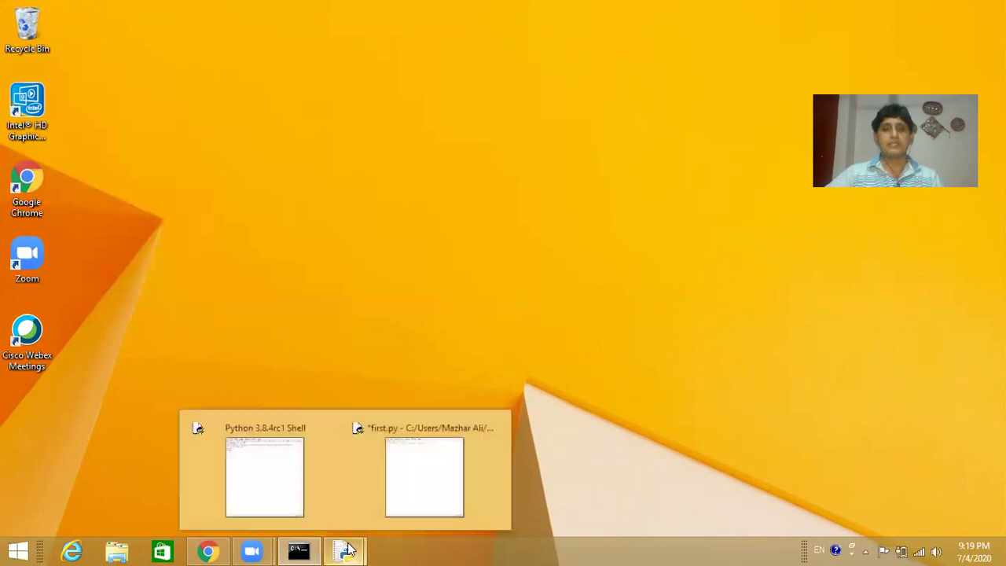
- Bring back the first.py editor and the Command Prompt, and close both windows, saving the changes to first.py
left_click(420, 463)
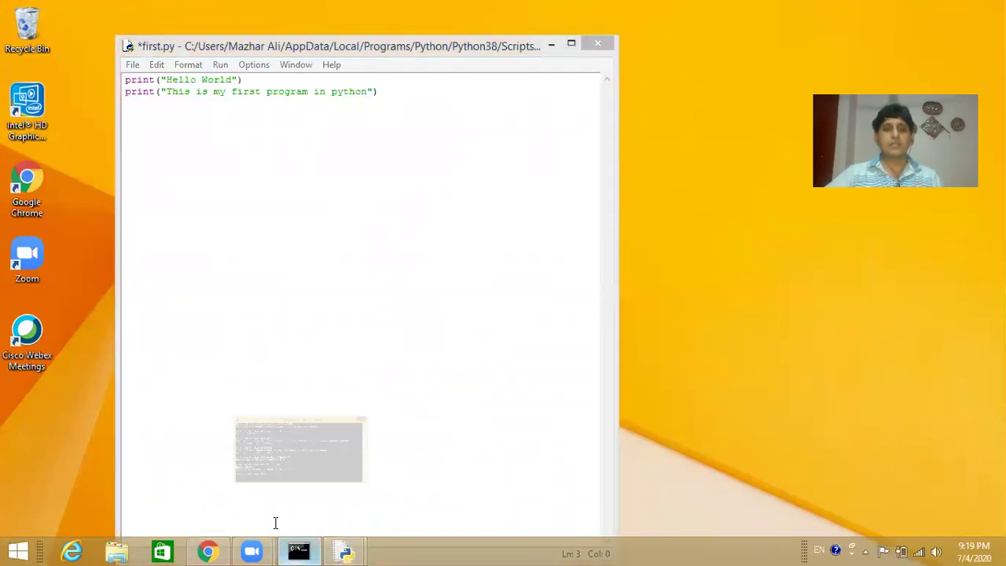
left_click(265, 463)
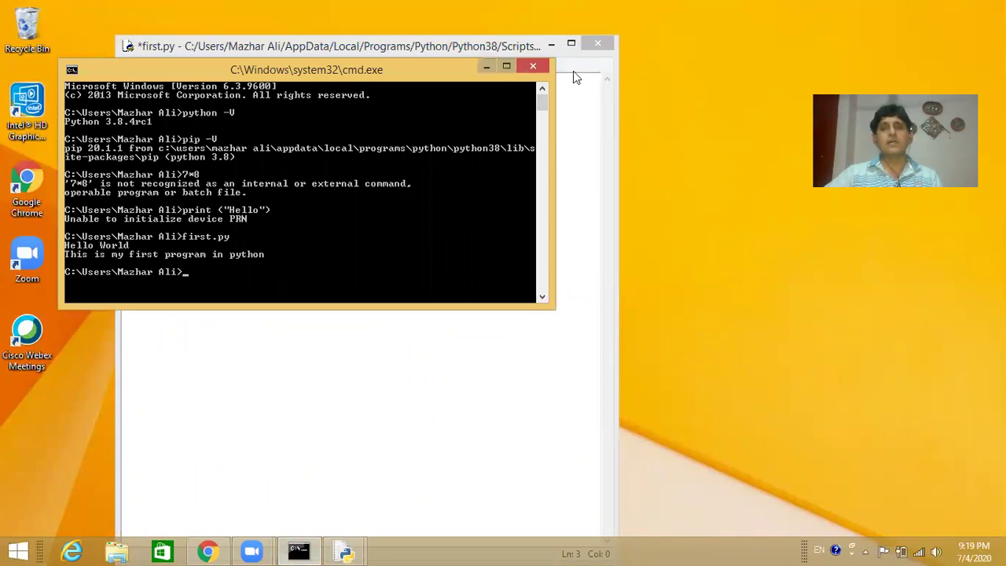
left_click(533, 66)
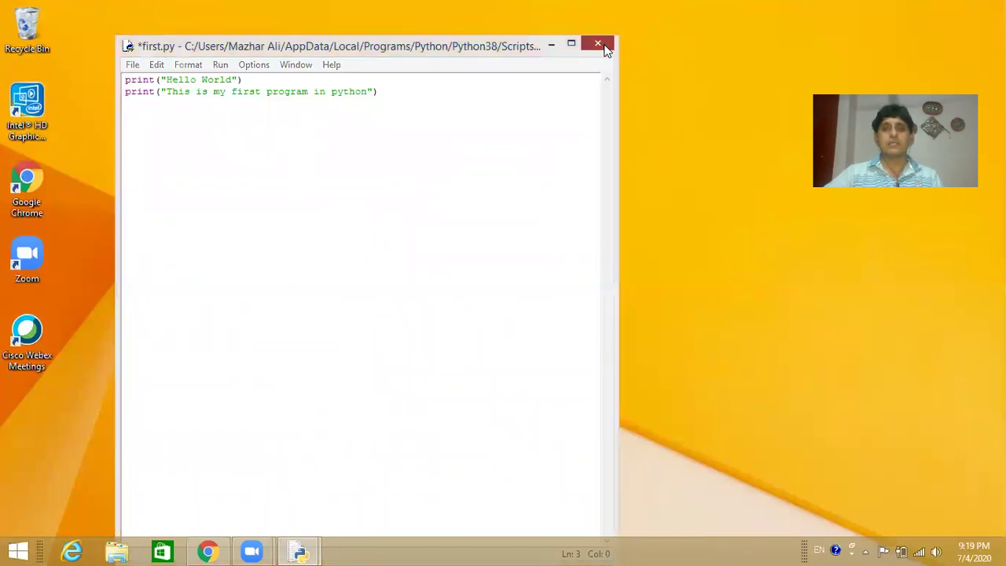
left_click(603, 48)
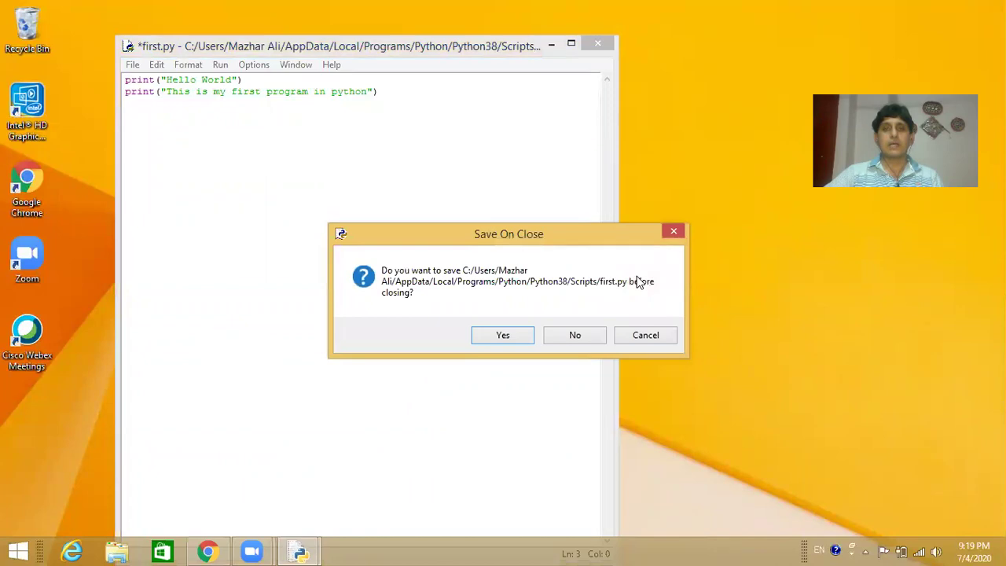
left_click(512, 341)
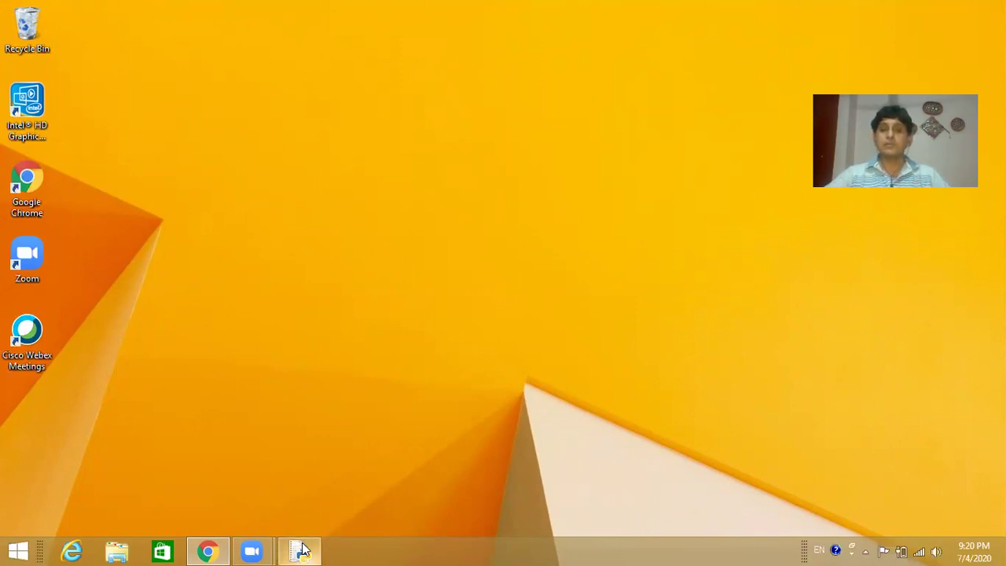
mouse_move(302, 550)
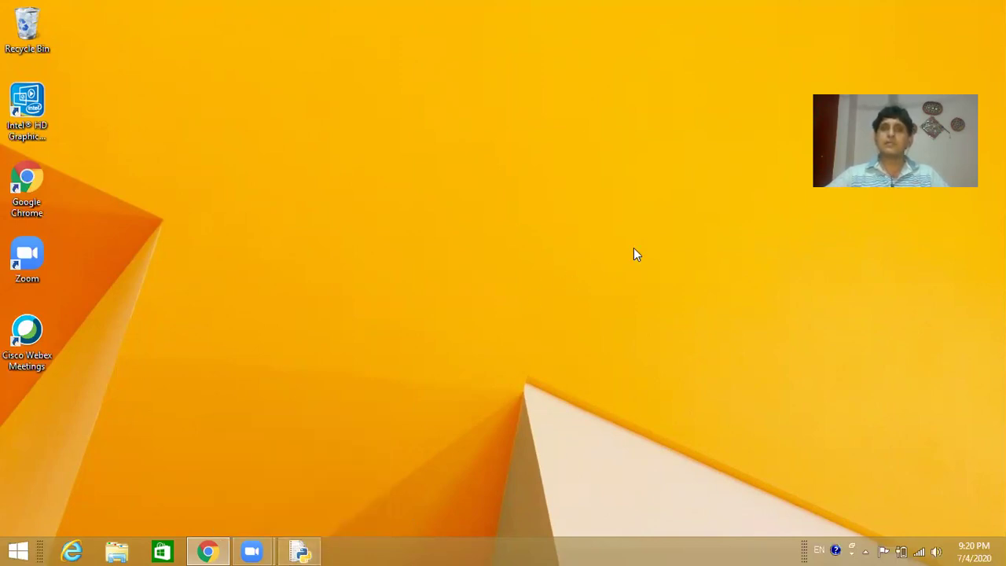